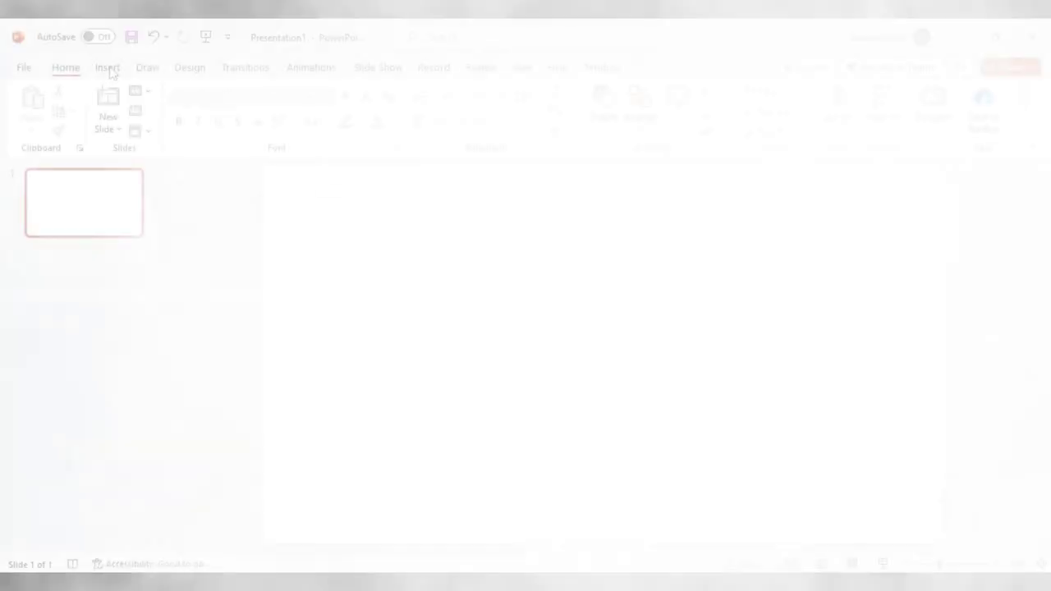
- Draw a blue circle about 3.47 inches across near the centre of the blank slide
click(109, 69)
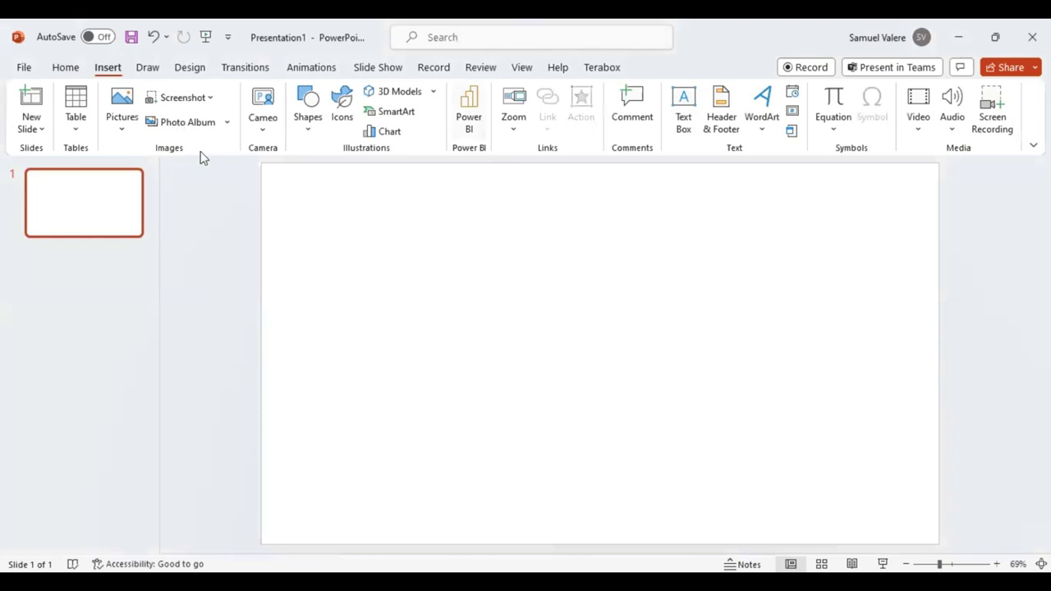
click(308, 134)
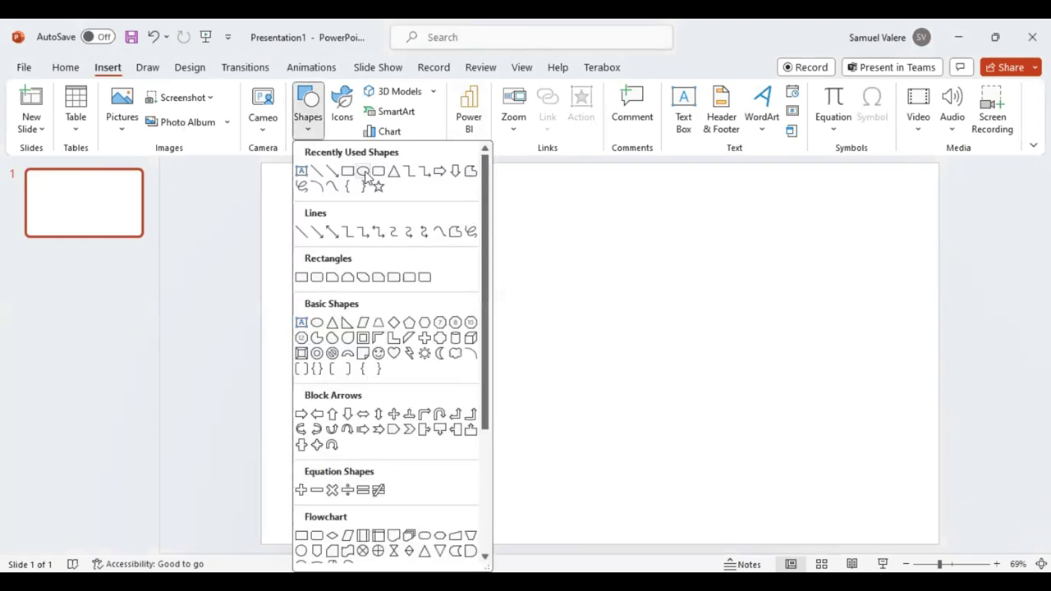
click(364, 172)
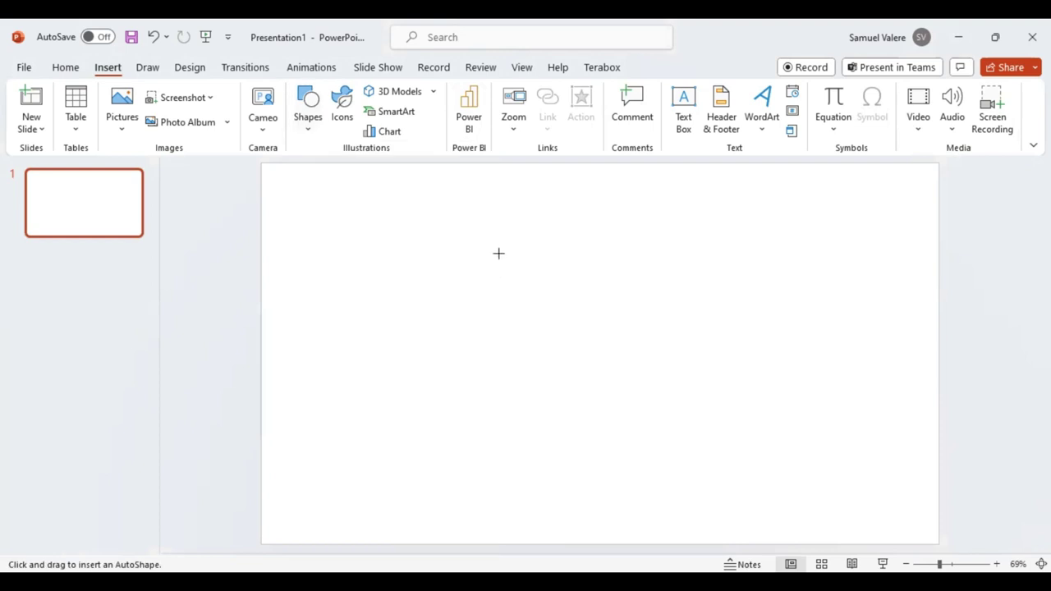
drag(545, 272, 660, 428)
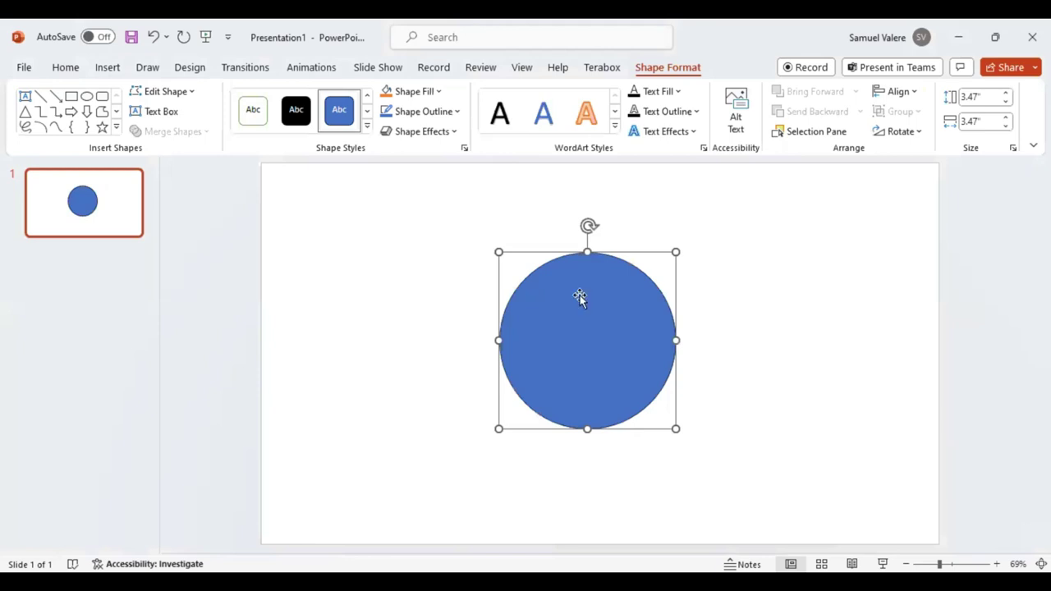
- Resize the blue circle to 4.12 by 4.12 inches
click(980, 98)
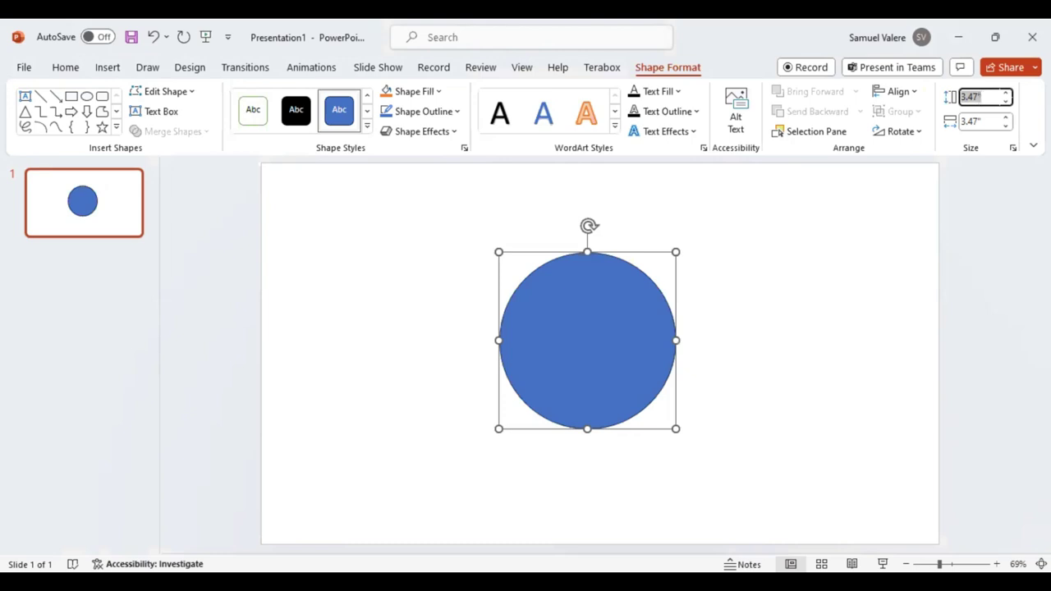
text(4)
text(.12)
click(985, 121)
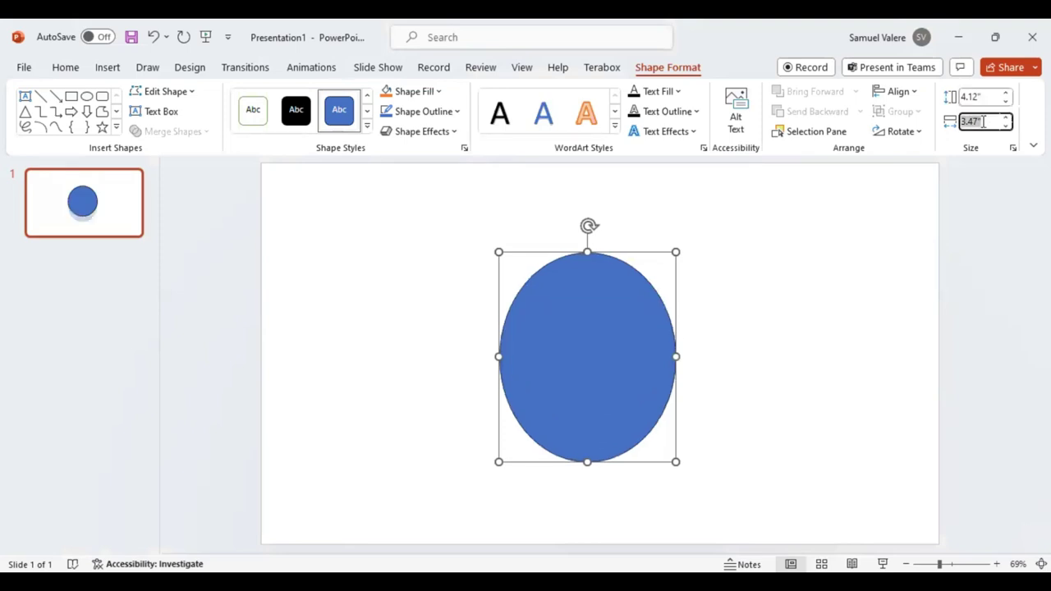
text(4)
text(.12)
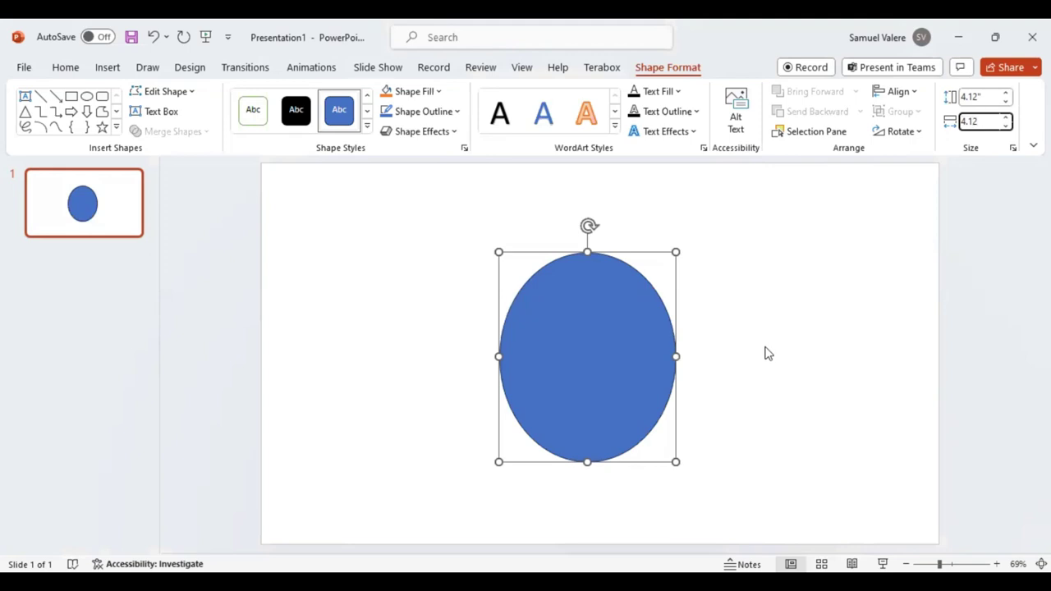
key(Return)
key(Escape)
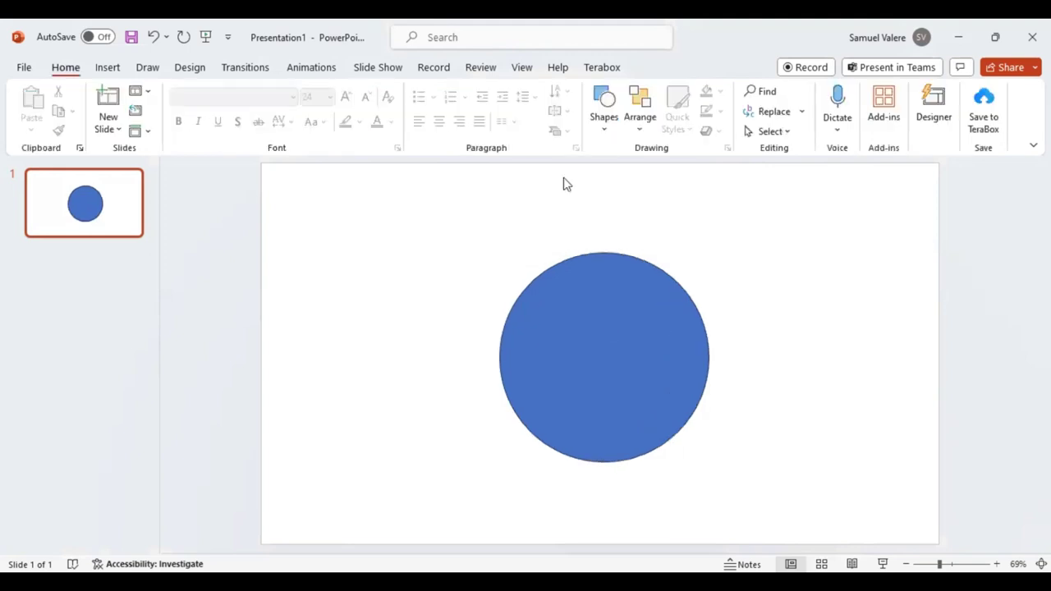
key(Tab)
click(666, 69)
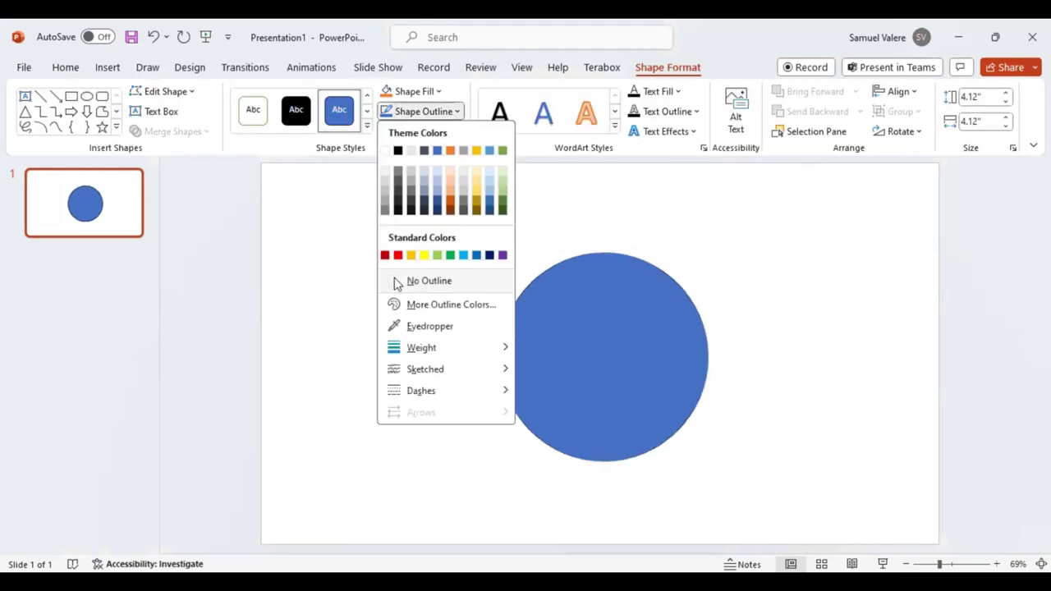
- Enter 1.75 inches as the height and width of the orange copy circle
mouse_move(621, 390)
mouse_down()
mouse_move(611, 383)
mouse_move(746, 397)
mouse_up()
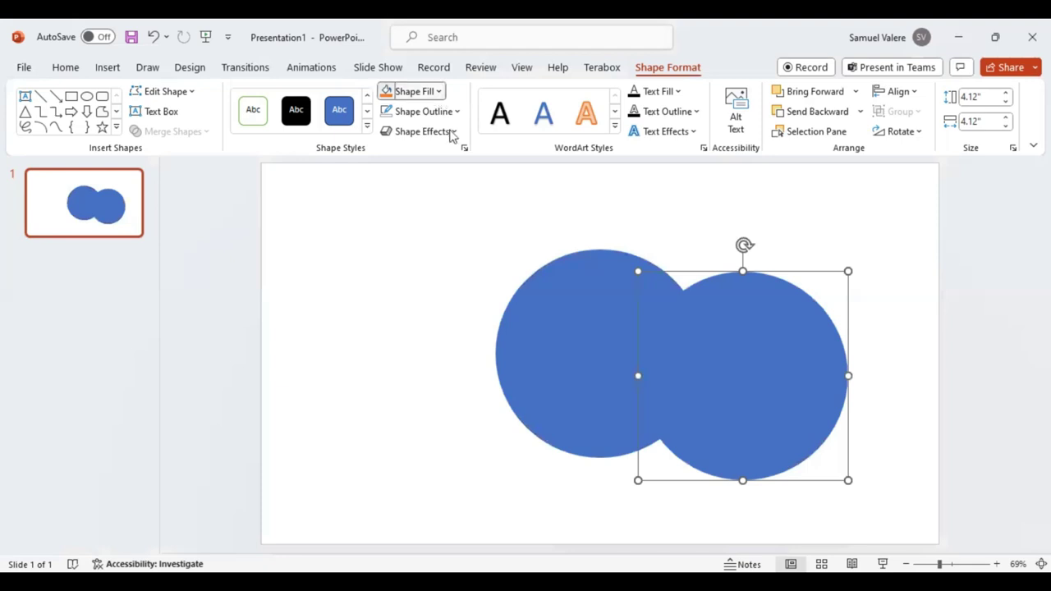
key(ctrl+z)
click(985, 97)
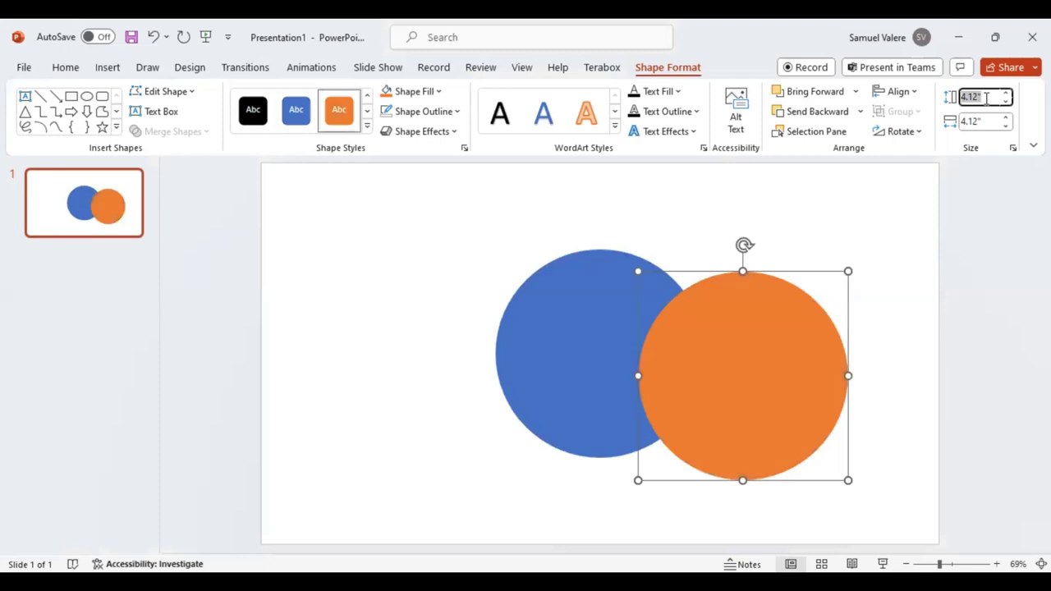
text(1)
text(.75)
click(988, 123)
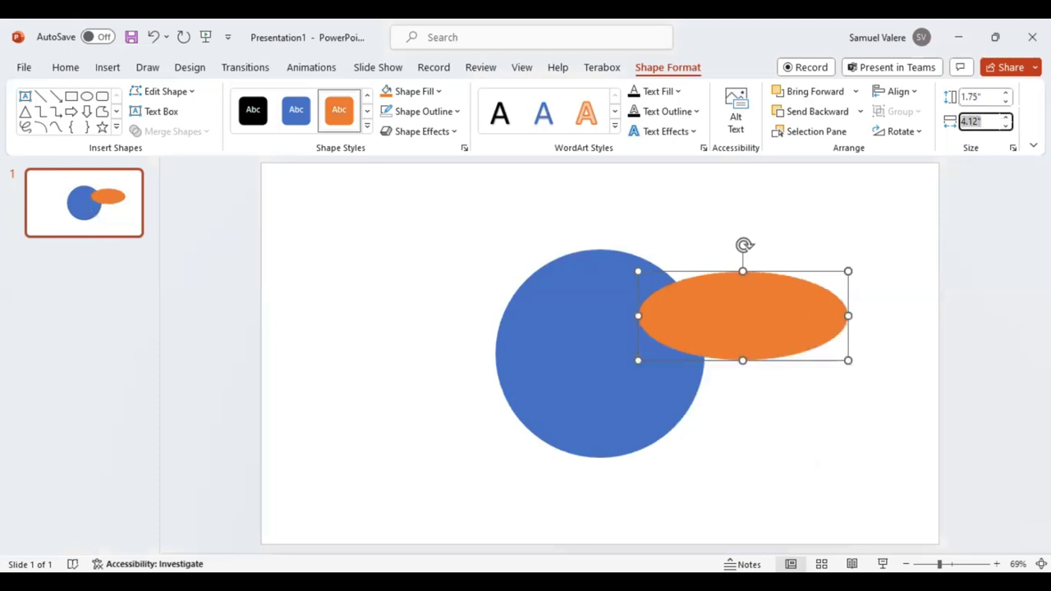
text(1.75)
- Centre the 1.75-inch orange circle inside the blue one and place a copy to its right
click(765, 331)
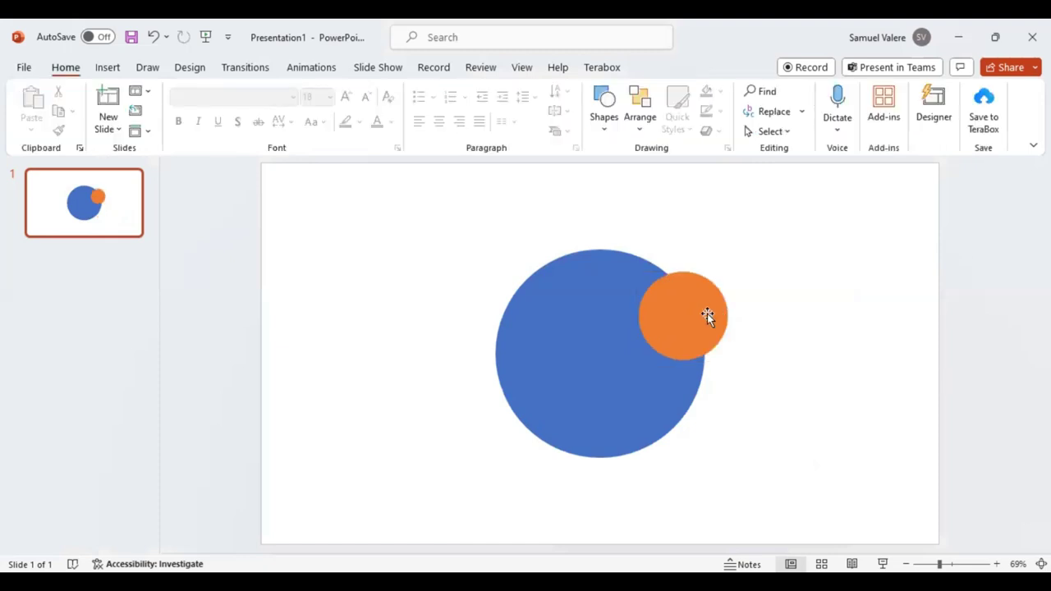
drag(707, 313, 624, 349)
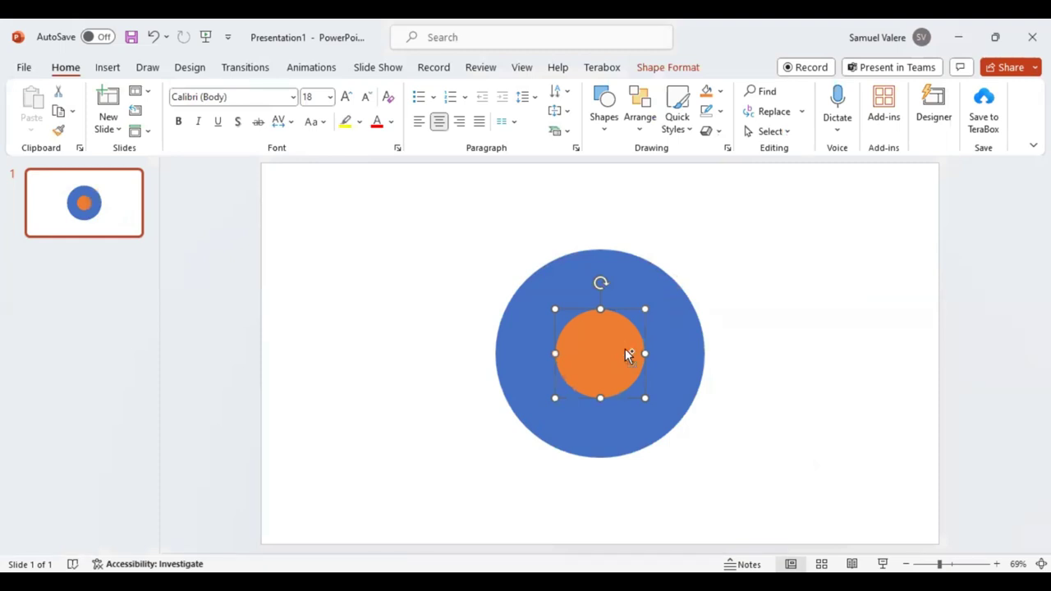
drag(625, 354, 634, 363)
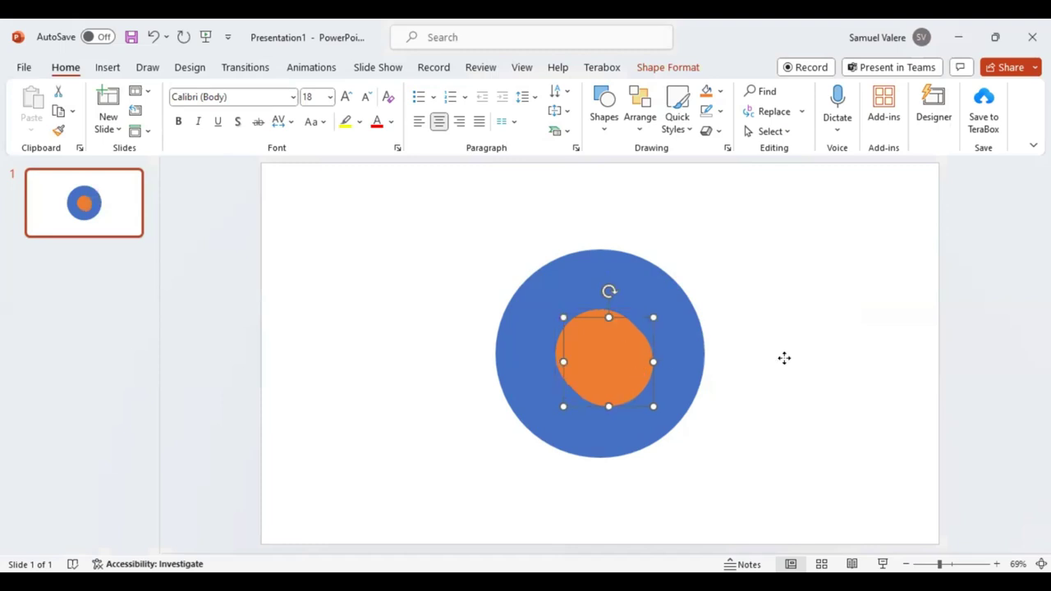
ctrl+drag(783, 357, 784, 357)
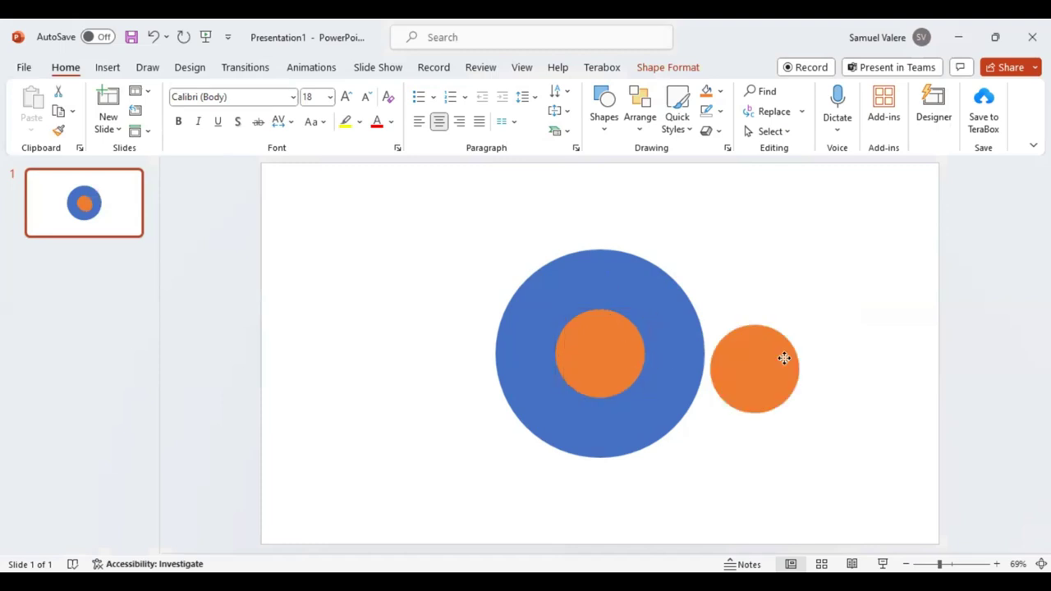
- Fill the orange copy circle with purple
click(655, 69)
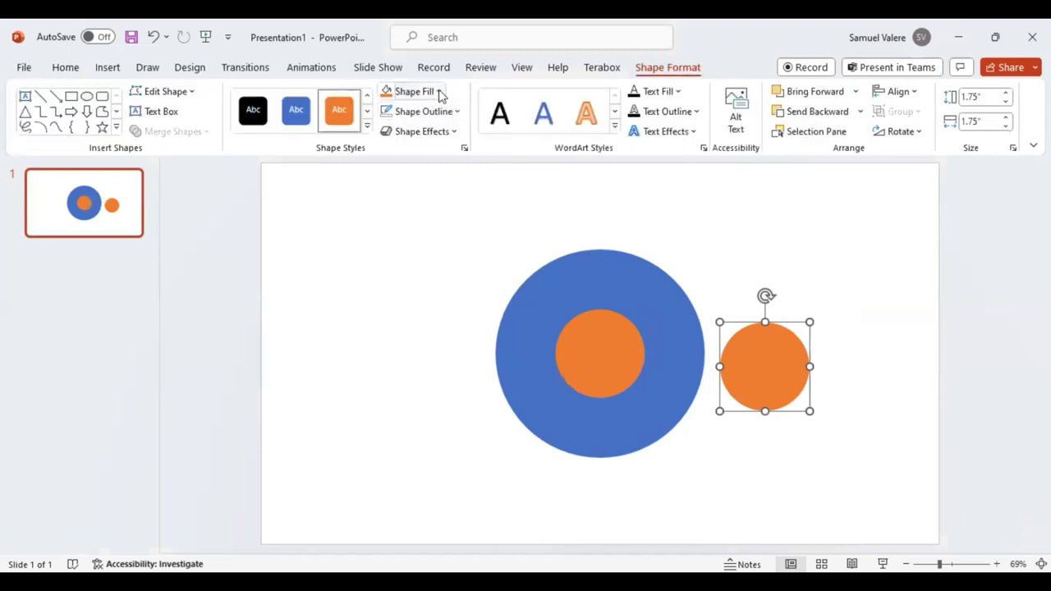
click(439, 92)
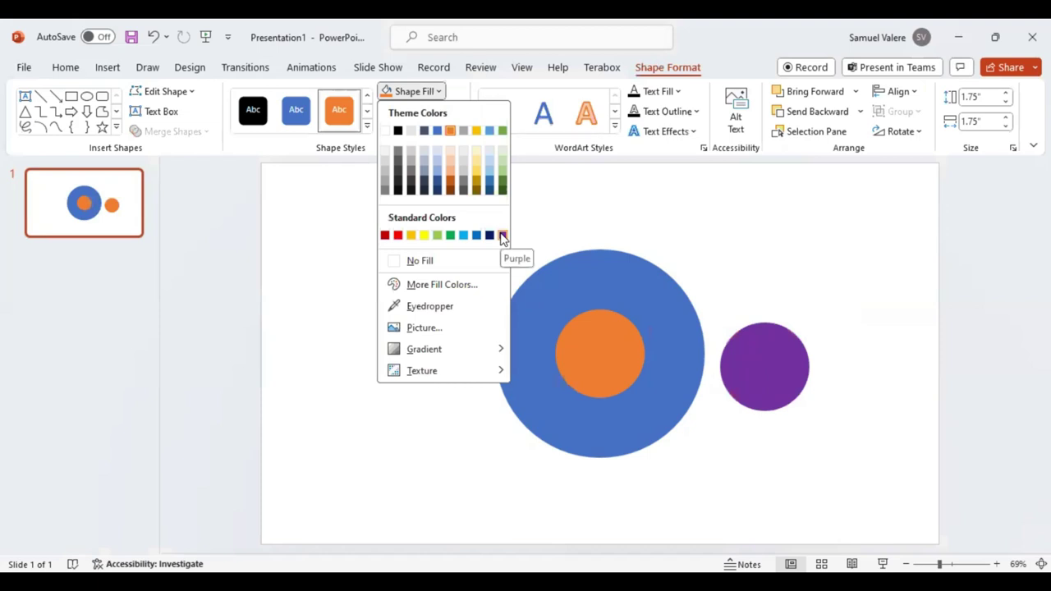
click(503, 236)
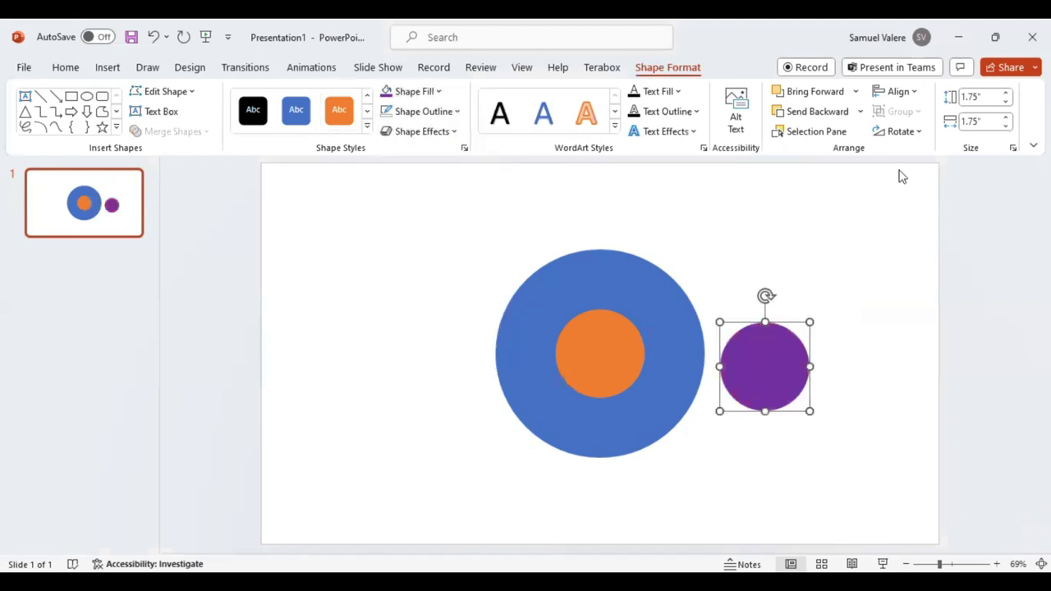
- Resize the purple circle to 2.95 by 2.95 inches
click(979, 97)
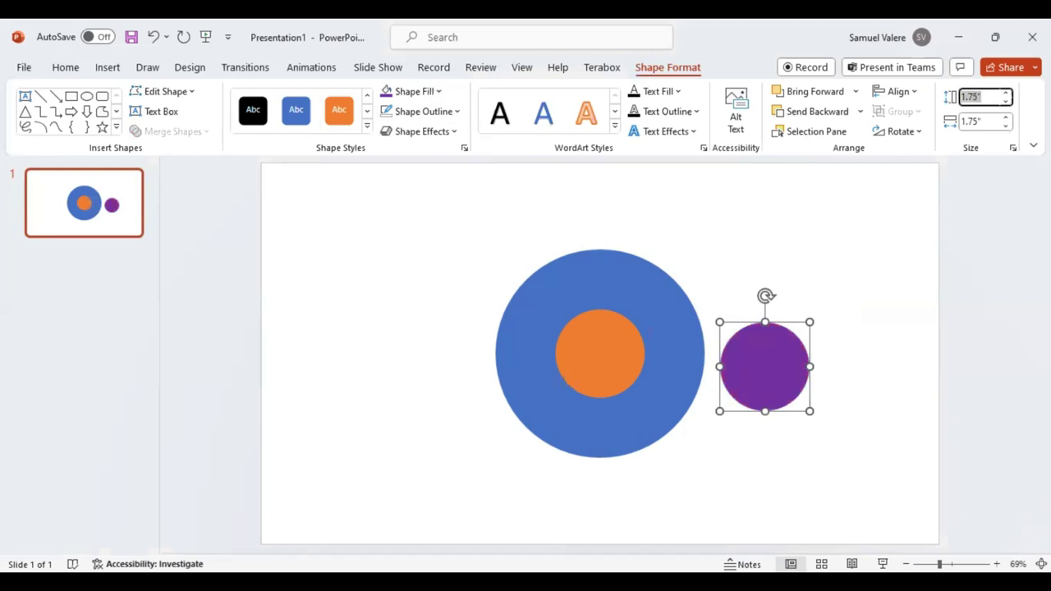
text(2.)
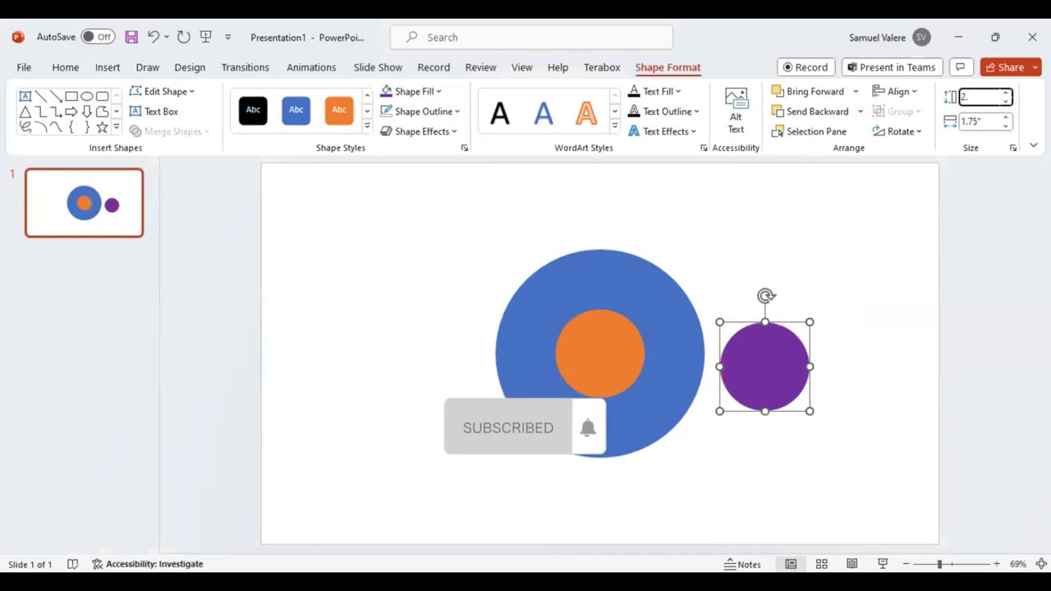
text(95)
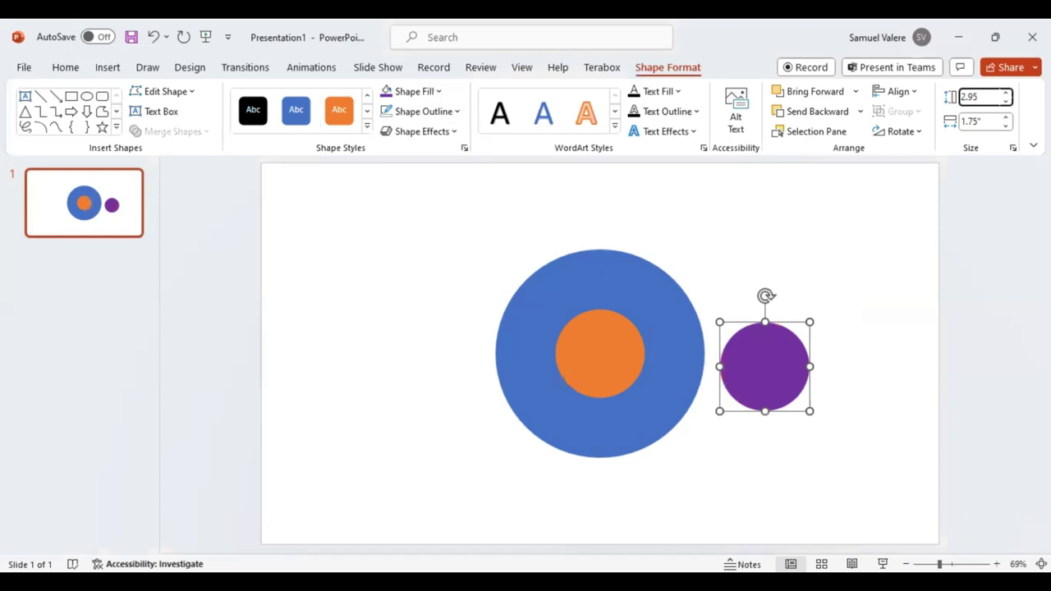
click(991, 120)
text(2.9)
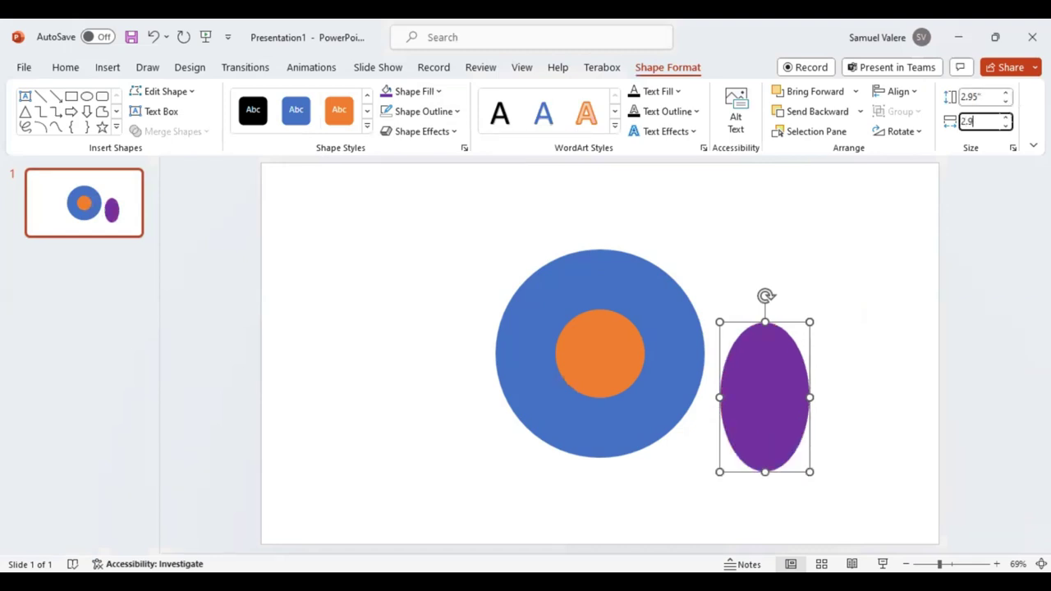
text(5)
click(825, 423)
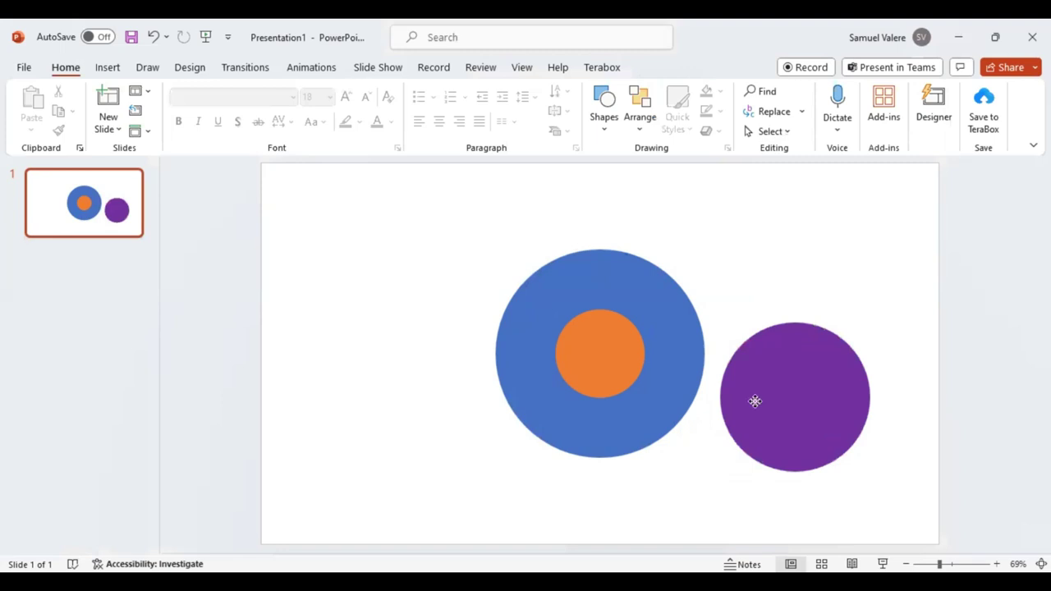
- Move the purple circle over the blue circle's right side, then select all the circles
drag(768, 409, 659, 377)
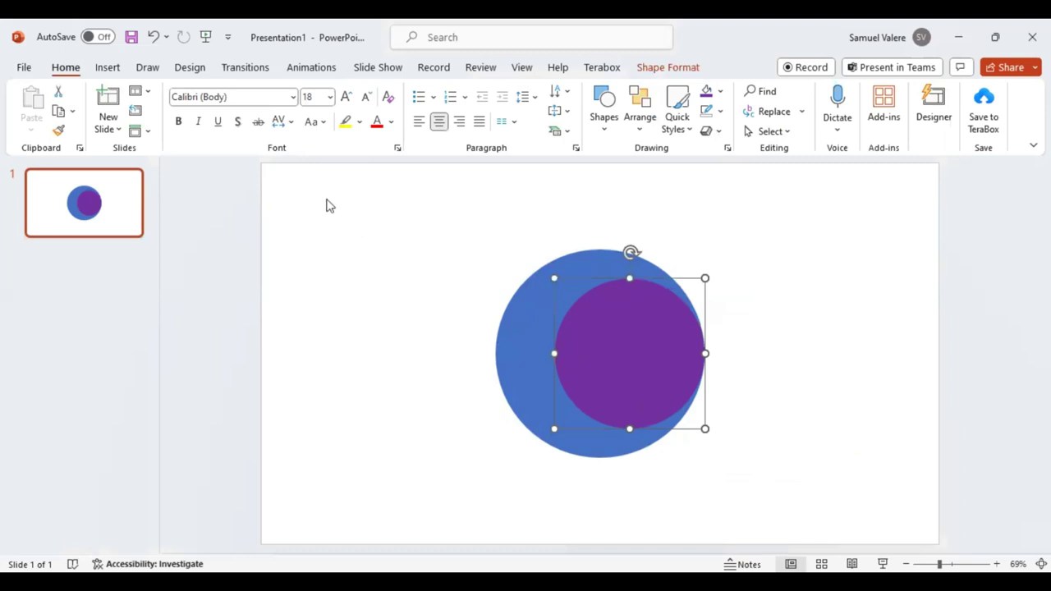
drag(316, 199, 855, 532)
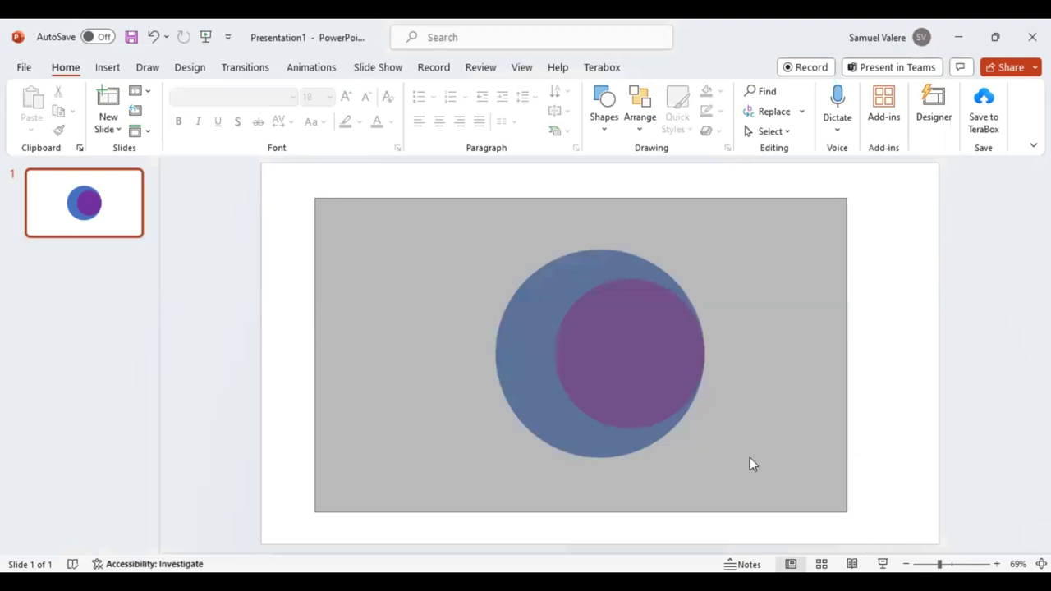
drag(750, 464, 749, 463)
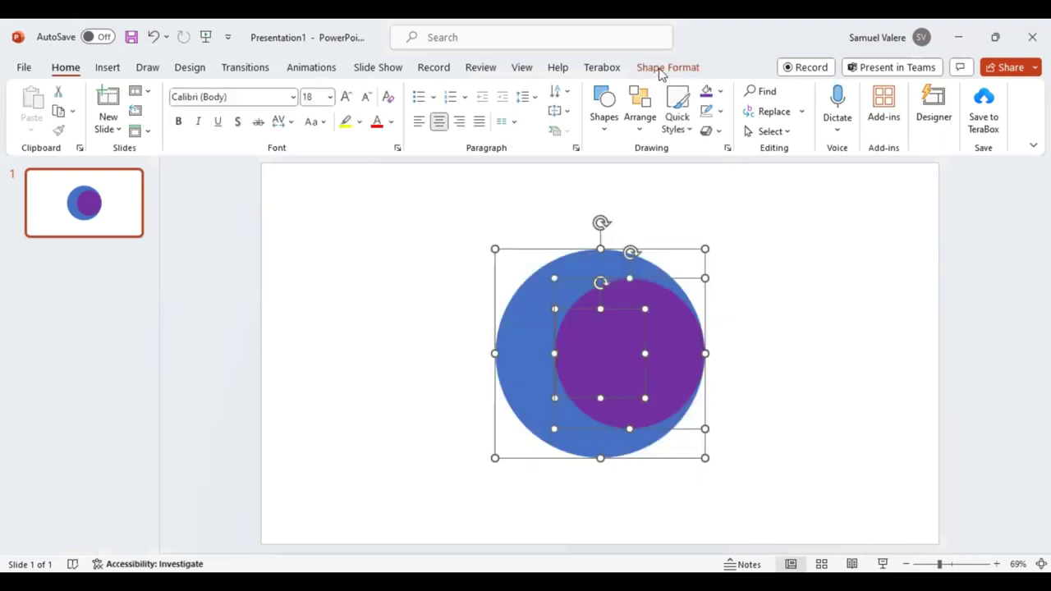
- Fragment the overlapping circles, delete the centre piece, and select the resulting purple ring
click(661, 70)
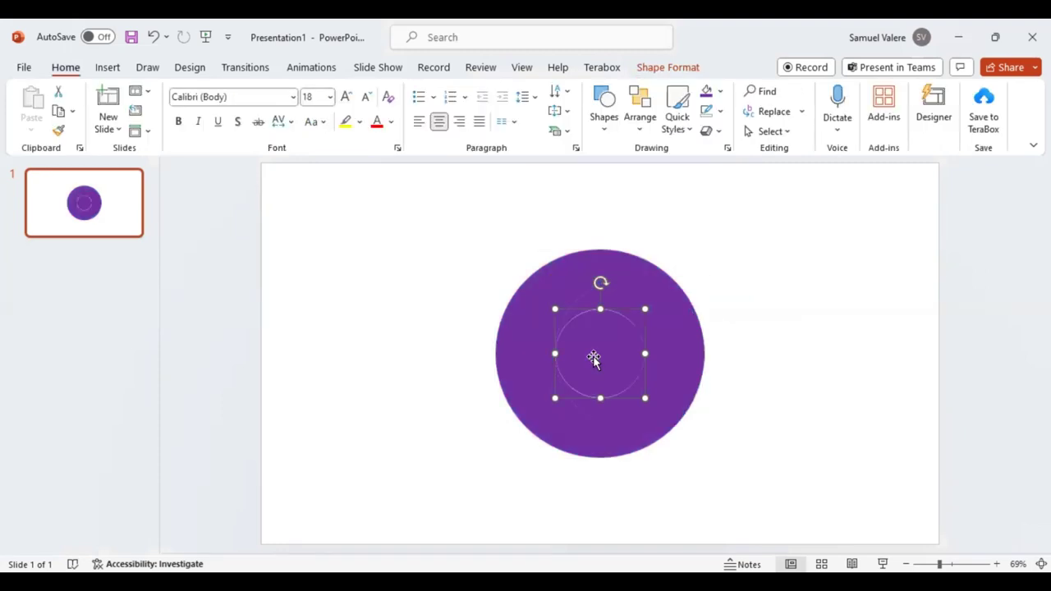
key(Delete)
click(528, 380)
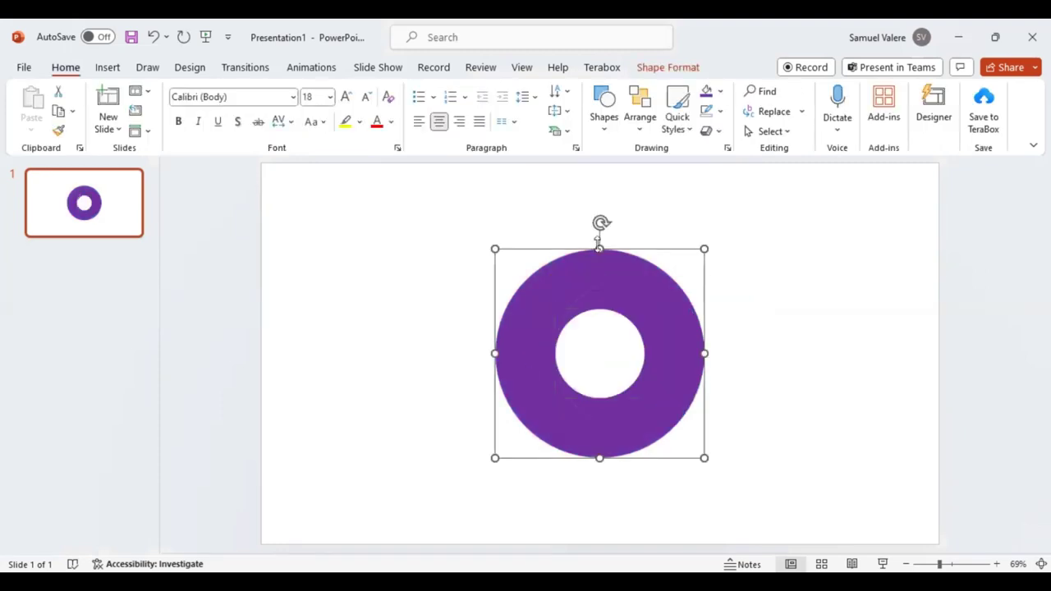
- Fill the outer ring piece with gold
click(675, 69)
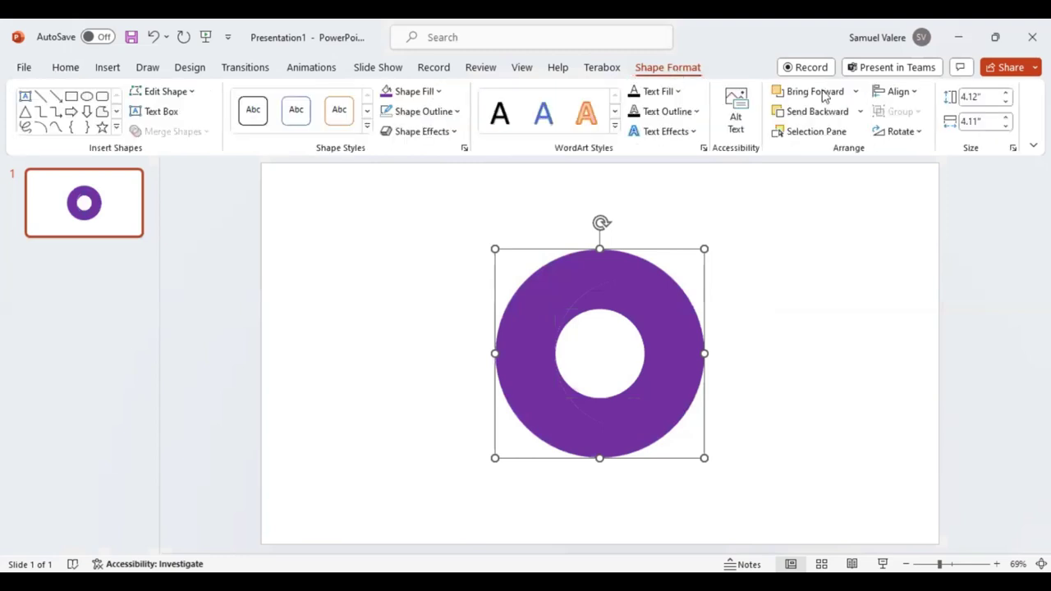
click(442, 93)
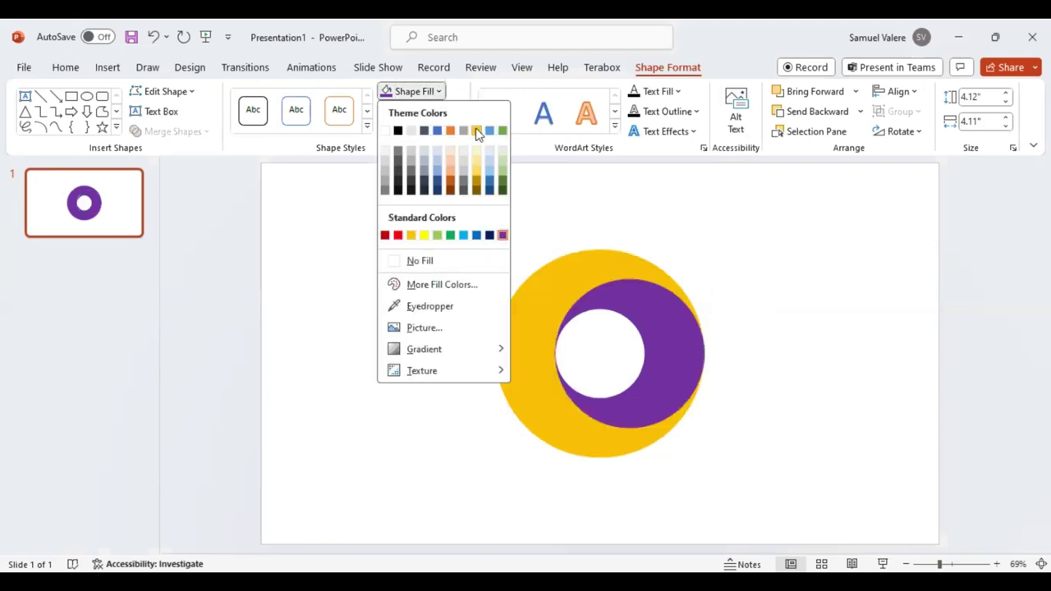
click(477, 134)
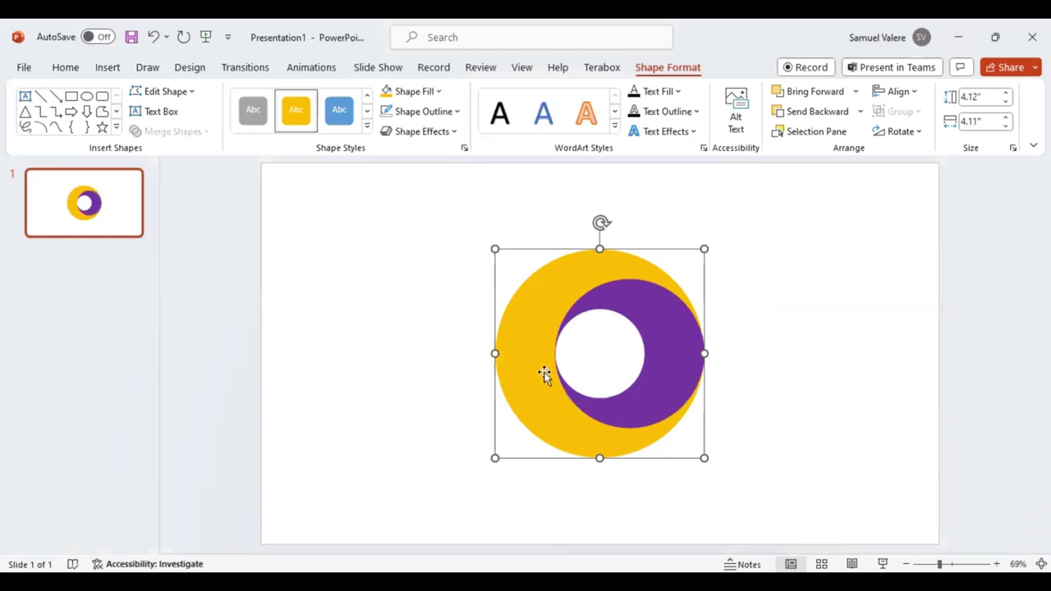
- Group the yellow and purple pieces, shrink the logo to 3.55 inches, and move it up
click(663, 356)
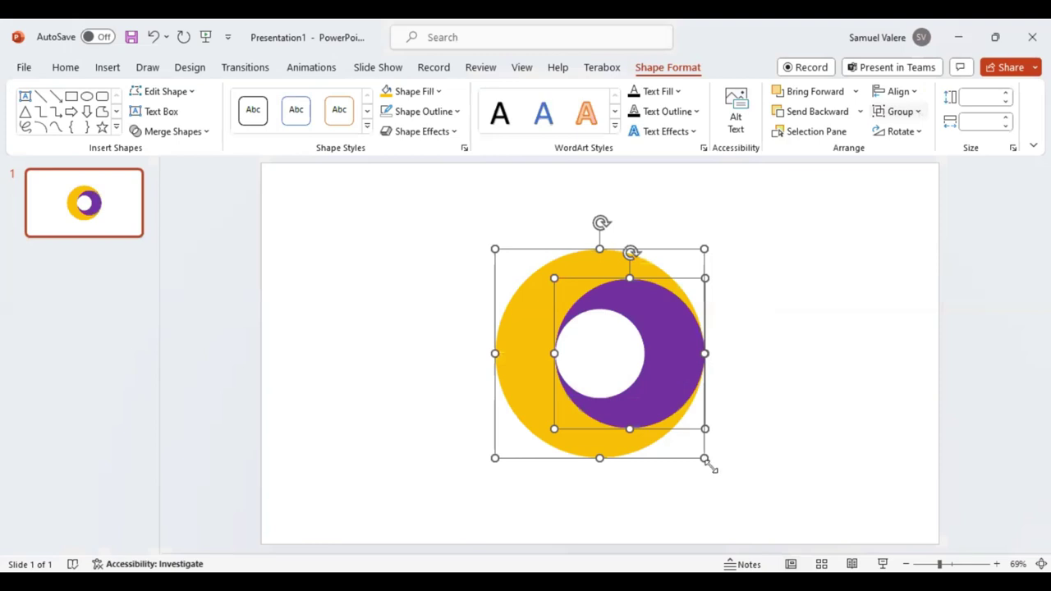
key(ctrl+g)
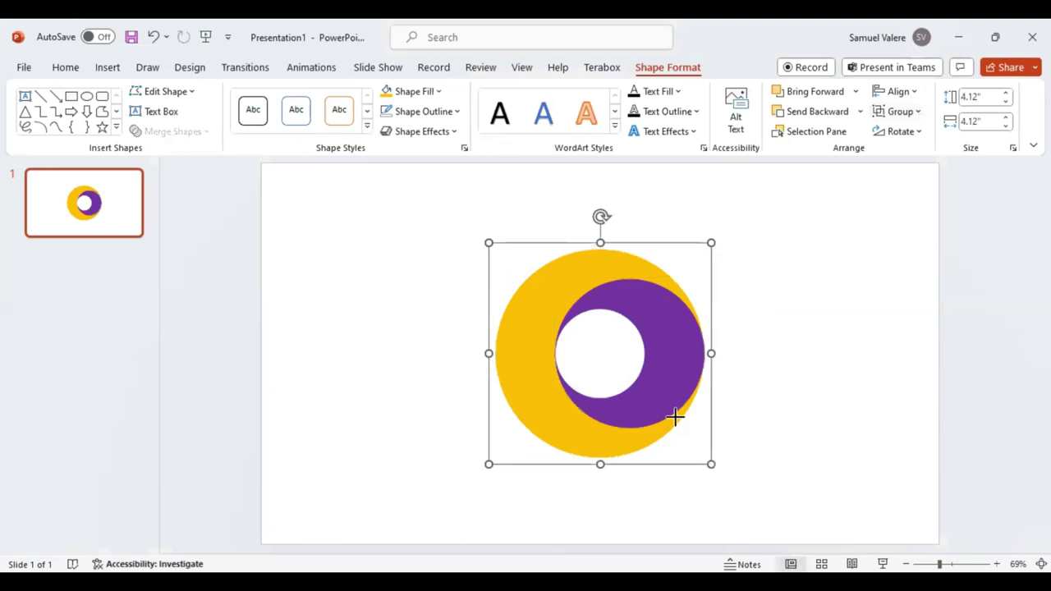
drag(711, 465, 676, 417)
drag(597, 415, 615, 382)
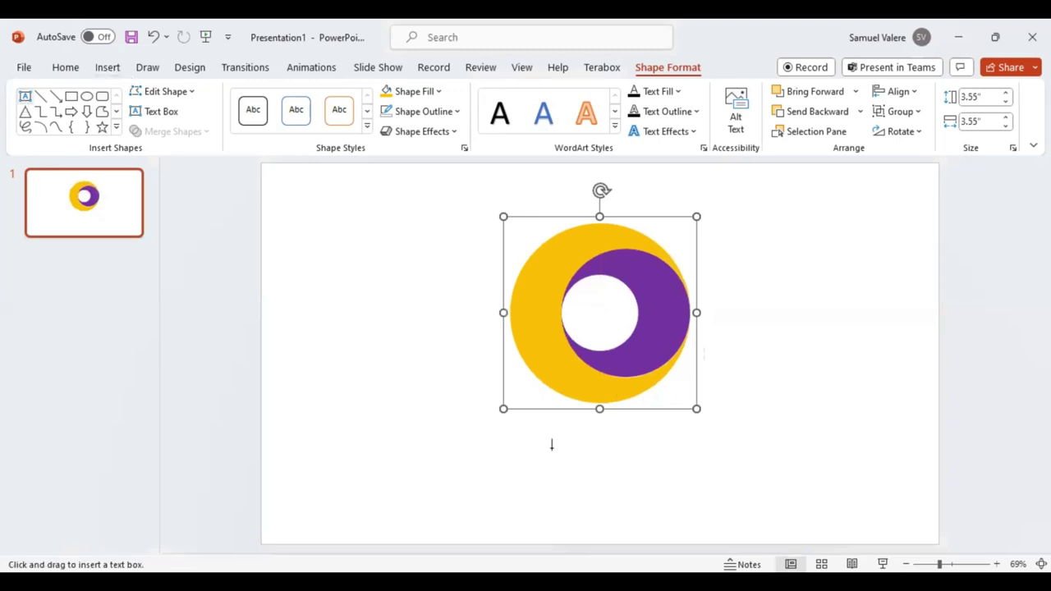
- Add a text box below the logo reading 'LOGO NAME'
drag(551, 444, 752, 521)
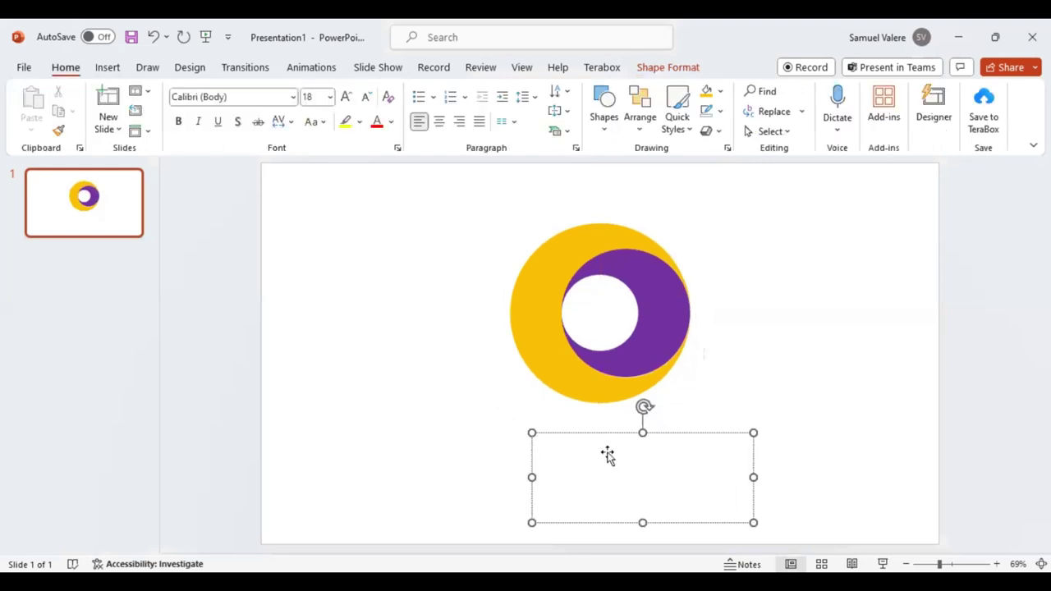
text(4)
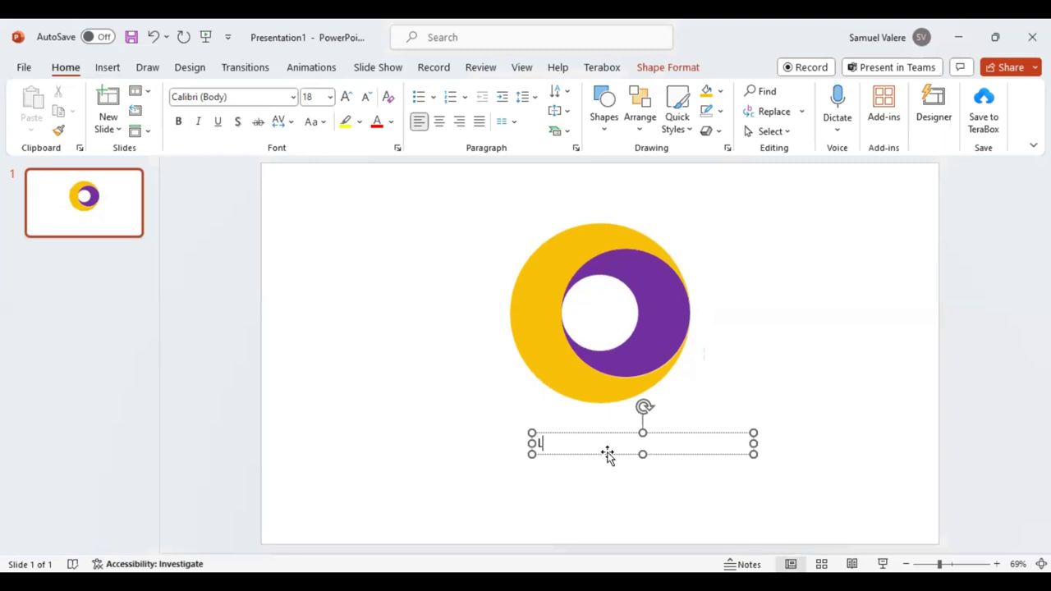
text(O)
text(GO )
text(NAMM)
key(BackSpace)
text(E)
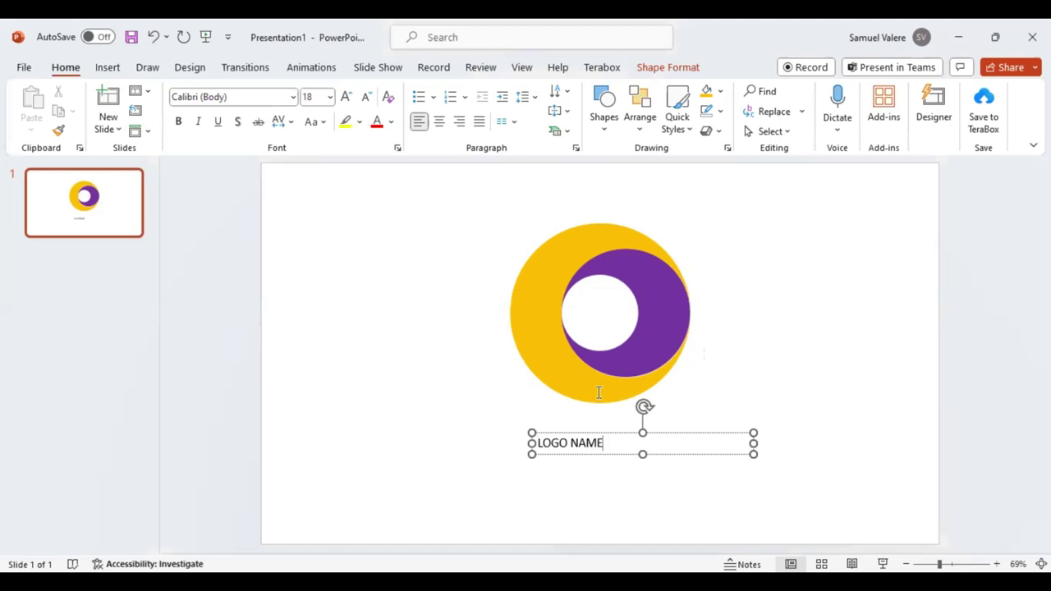
- Format 'LOGO NAME' in Baskerville Old Face at 54 pt, widened to one line
key(ctrl+a)
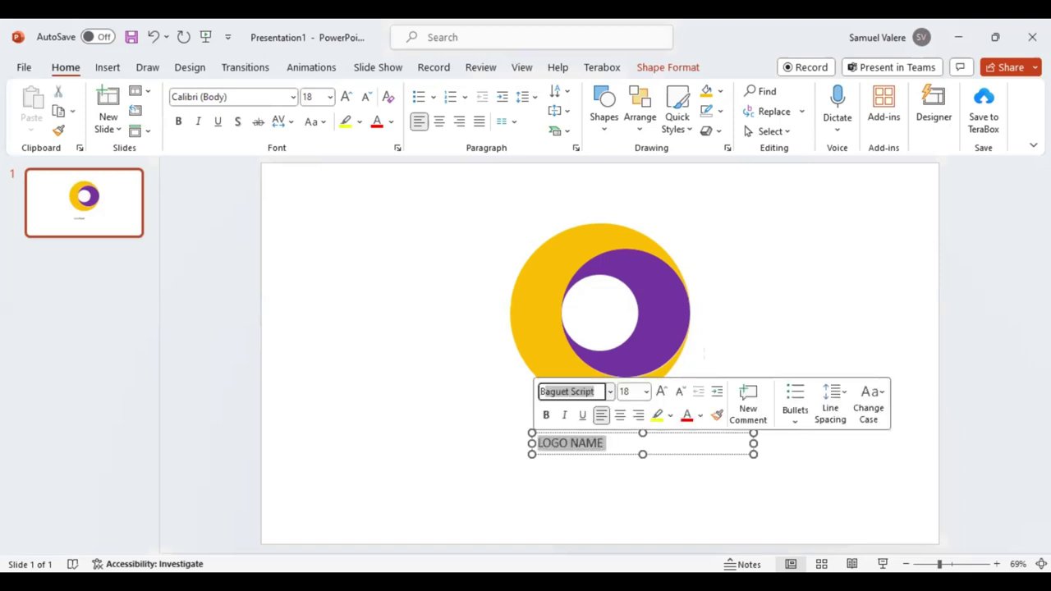
text(B)
text(as)
text(kerville Old F)
key(Return)
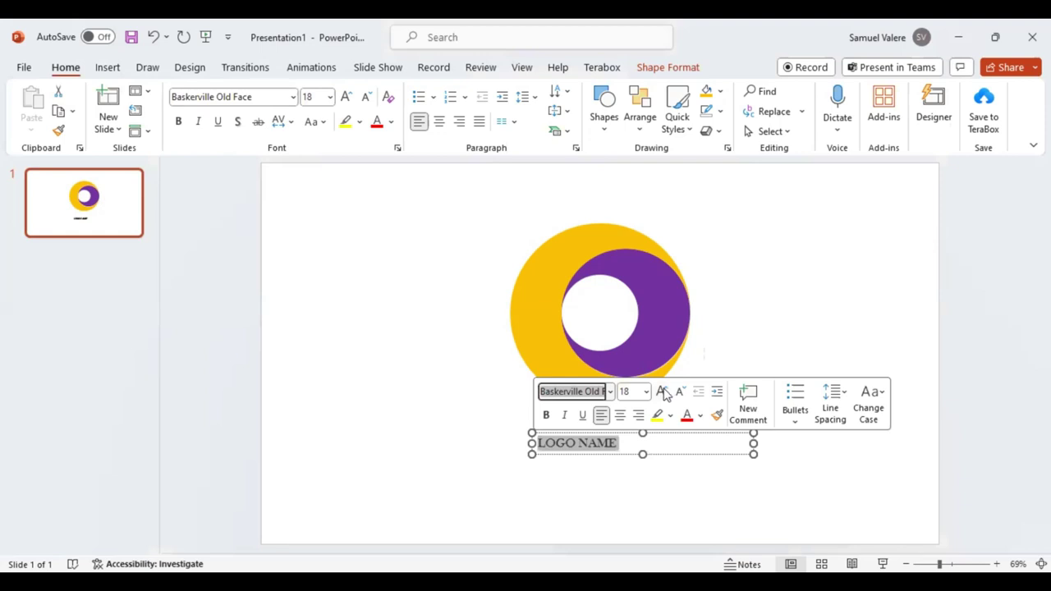
key(Tab)
text(48)
key(Return)
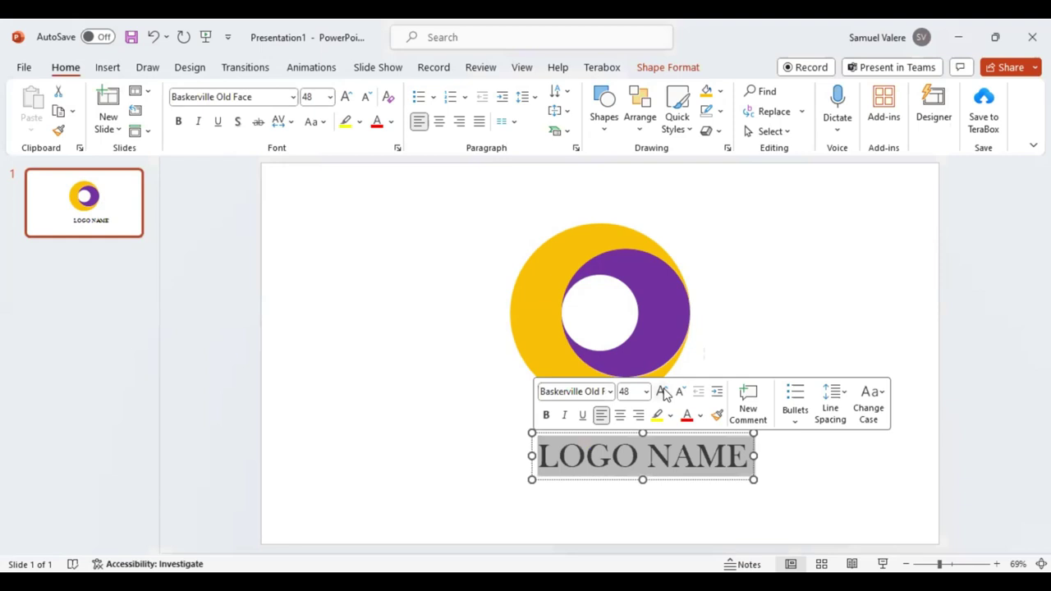
click(661, 391)
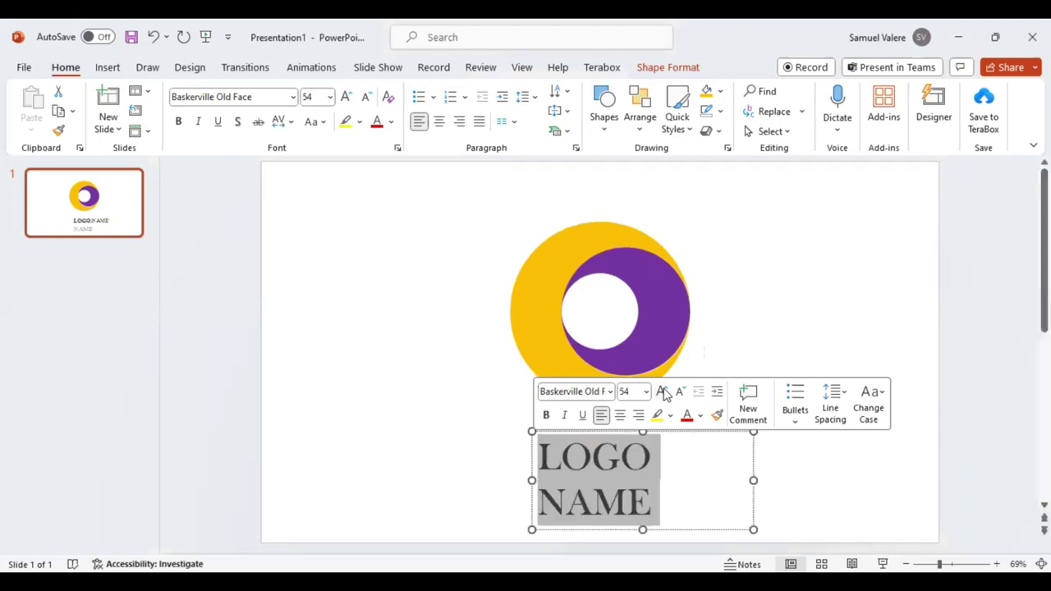
drag(690, 479, 657, 478)
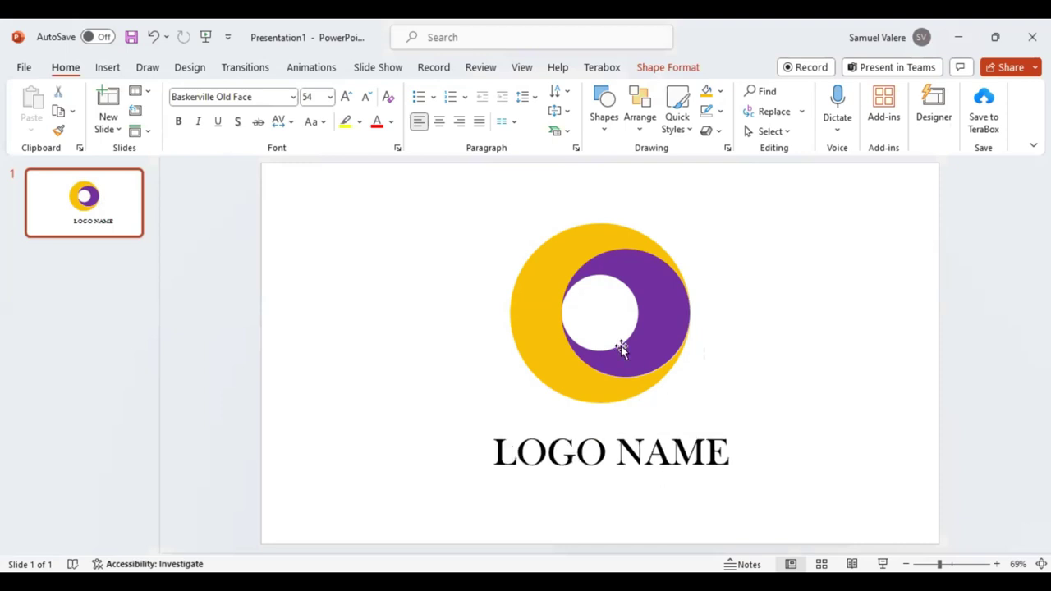
- Enlarge the ring logo slightly and duplicate the LOGO NAME text box just below the original
click(674, 392)
drag(694, 406, 709, 417)
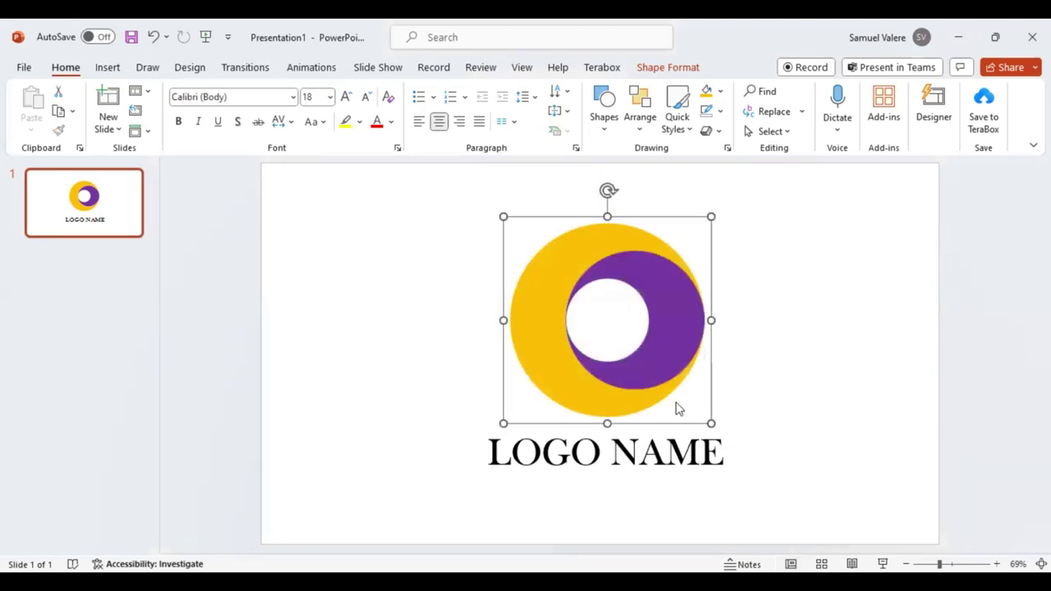
click(624, 457)
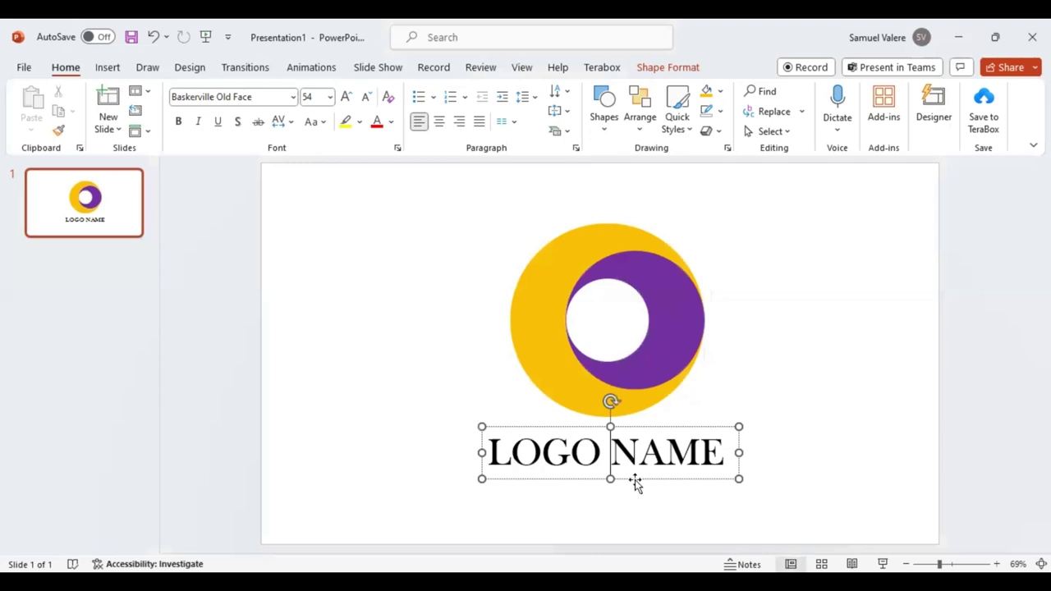
mouse_move(630, 477)
mouse_down()
mouse_move(645, 469)
mouse_move(634, 469)
mouse_move(638, 512)
mouse_up()
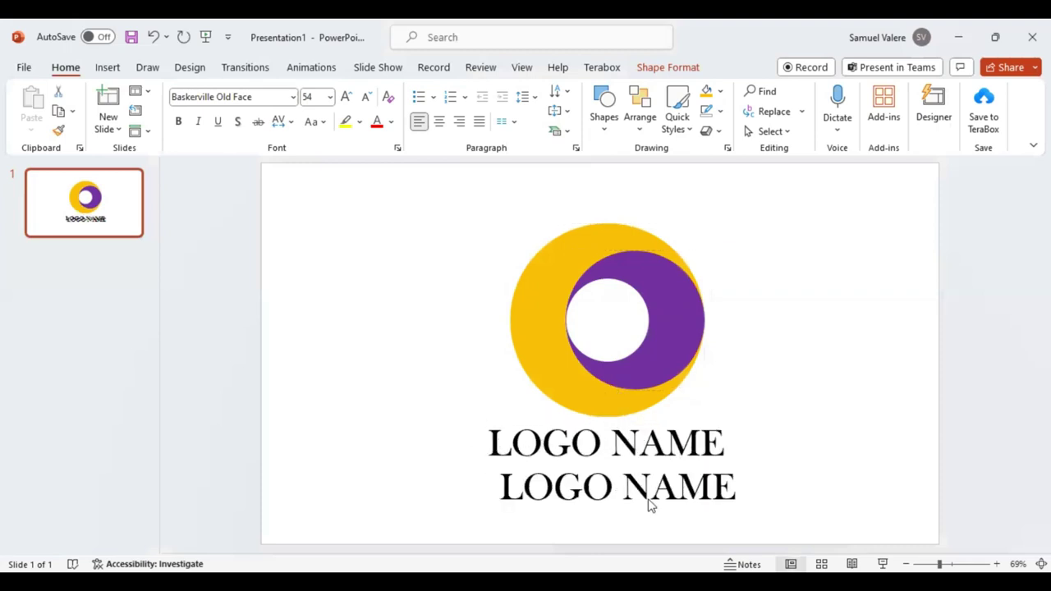
- Replace the duplicated line's text with 'YOUR SLOGAN GOES HERE', correcting a typo along the way
triple_click(648, 498)
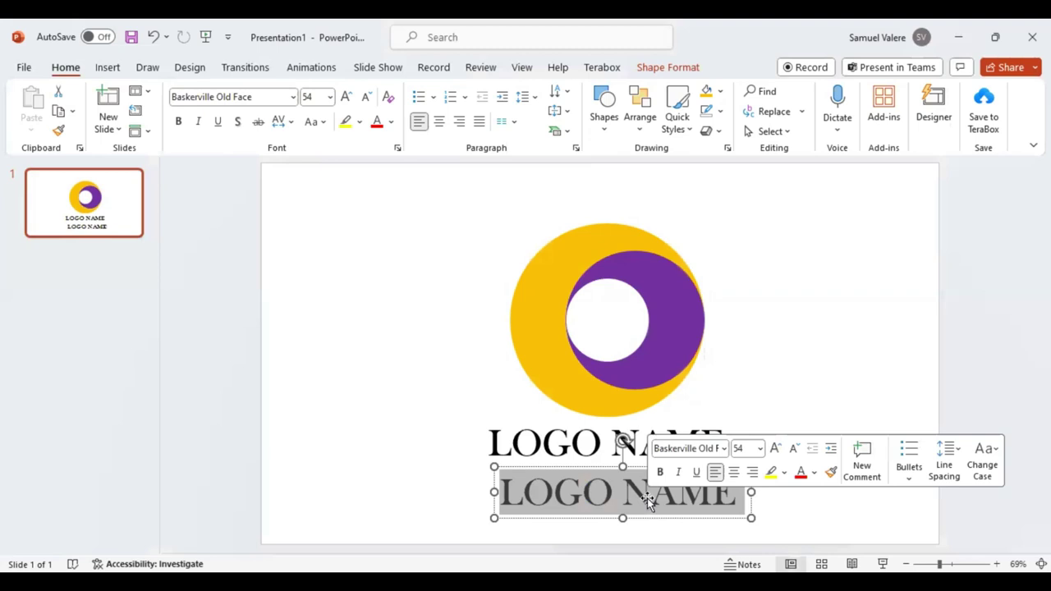
text(YOUR AL)
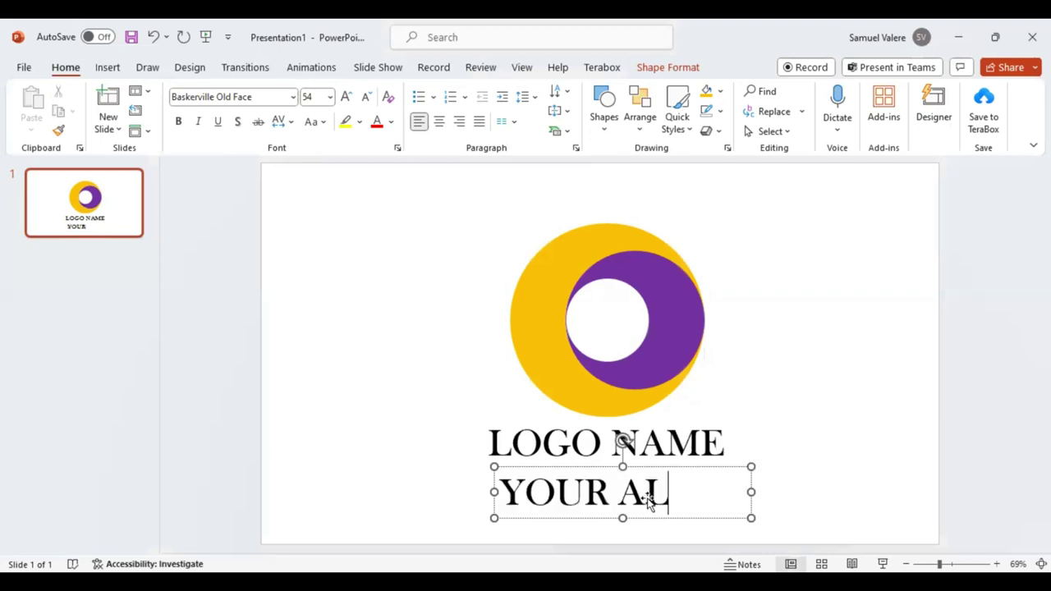
key(BackSpace)
key(BackSpace)
text(SL)
text(OGAN )
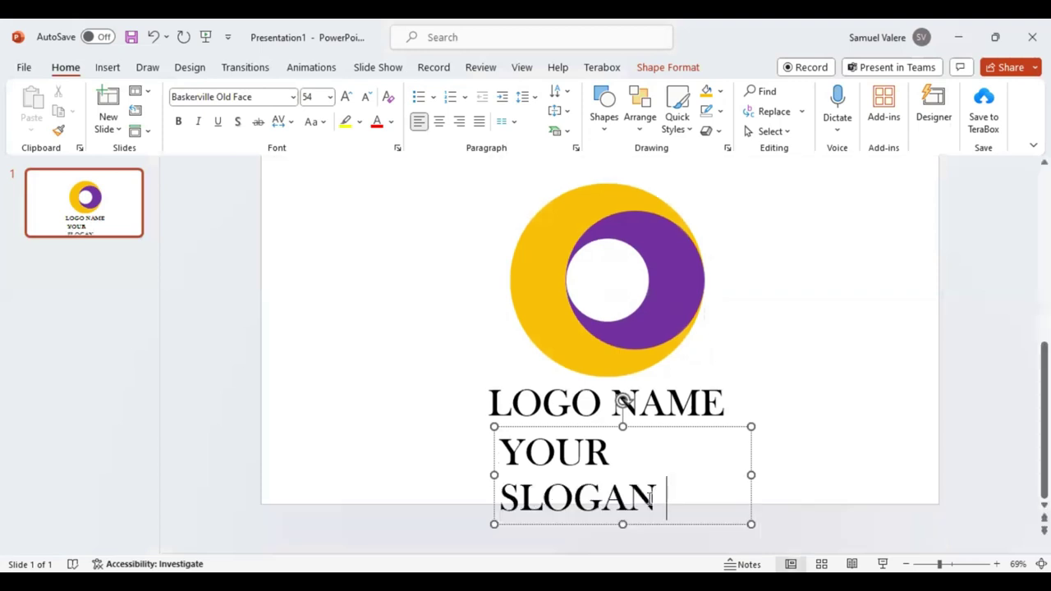
text(GO)
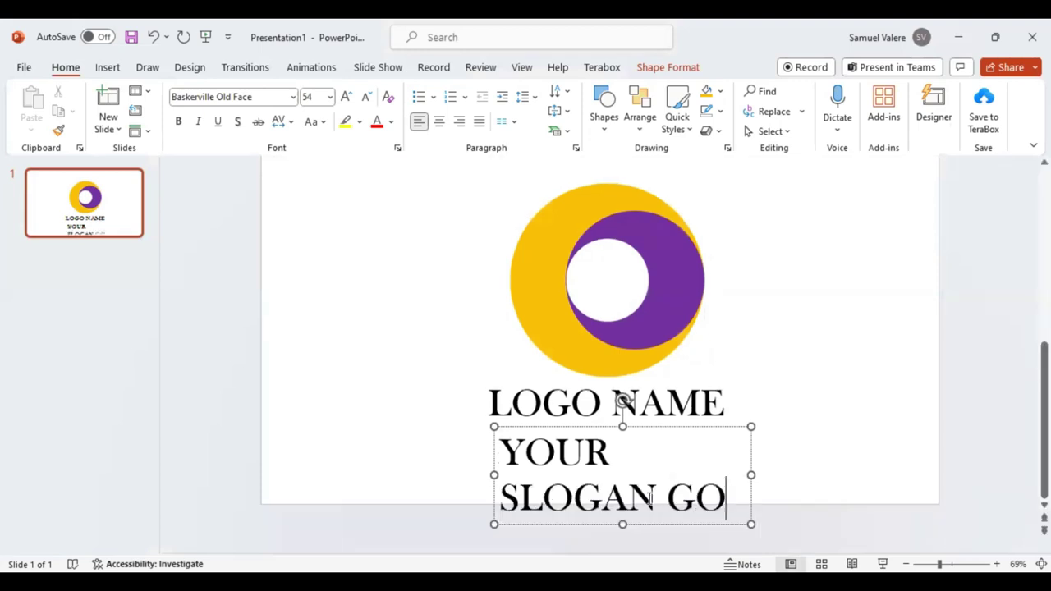
text(ES HE)
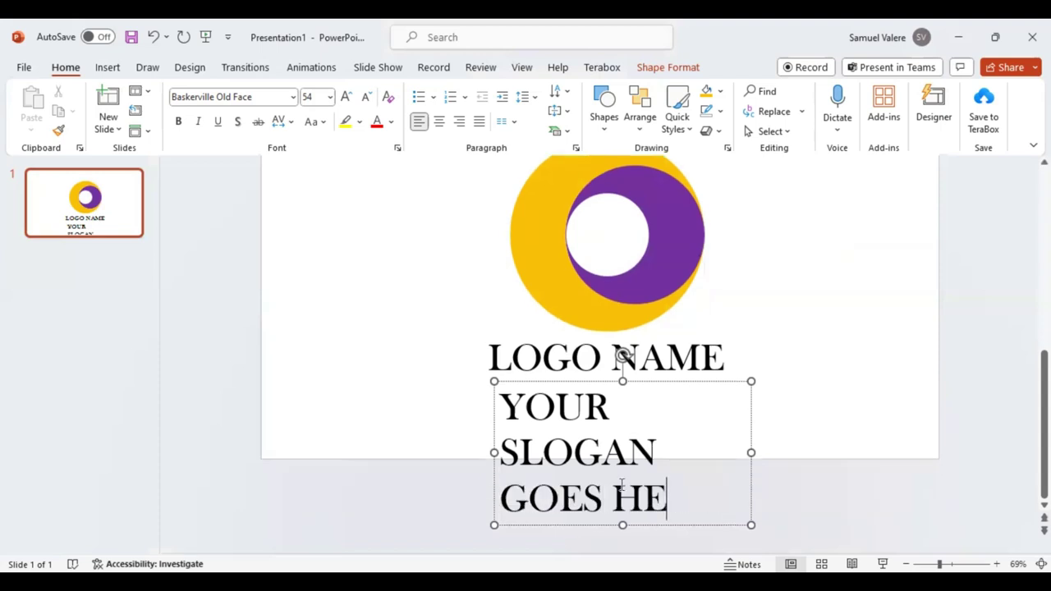
text(RE)
- Set the slogan's font to Avenir Next LT Pro at size 10
triple_click(696, 437)
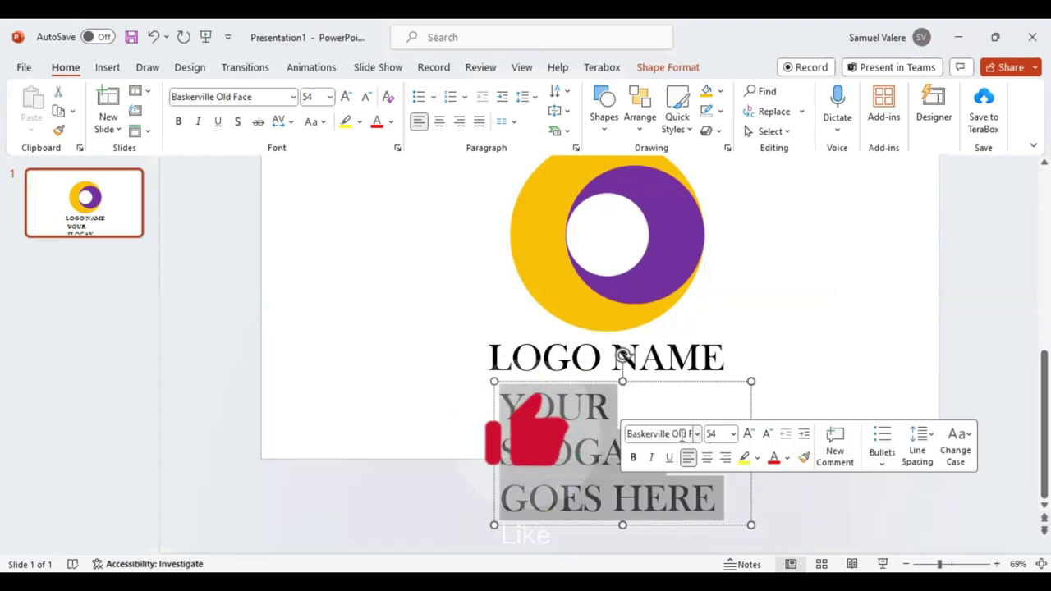
click(682, 435)
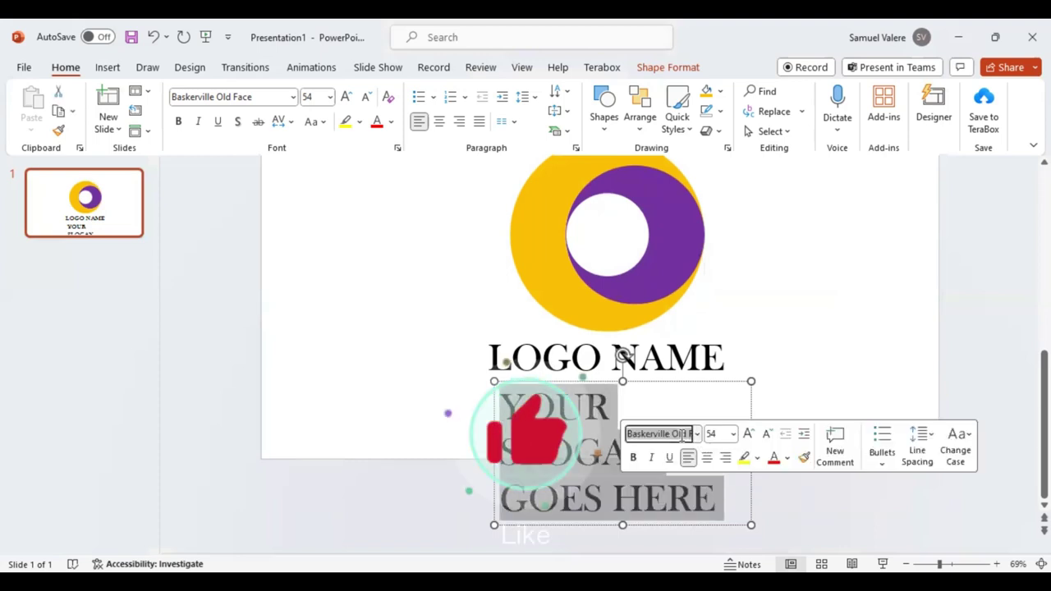
text(Avenir Next LT P)
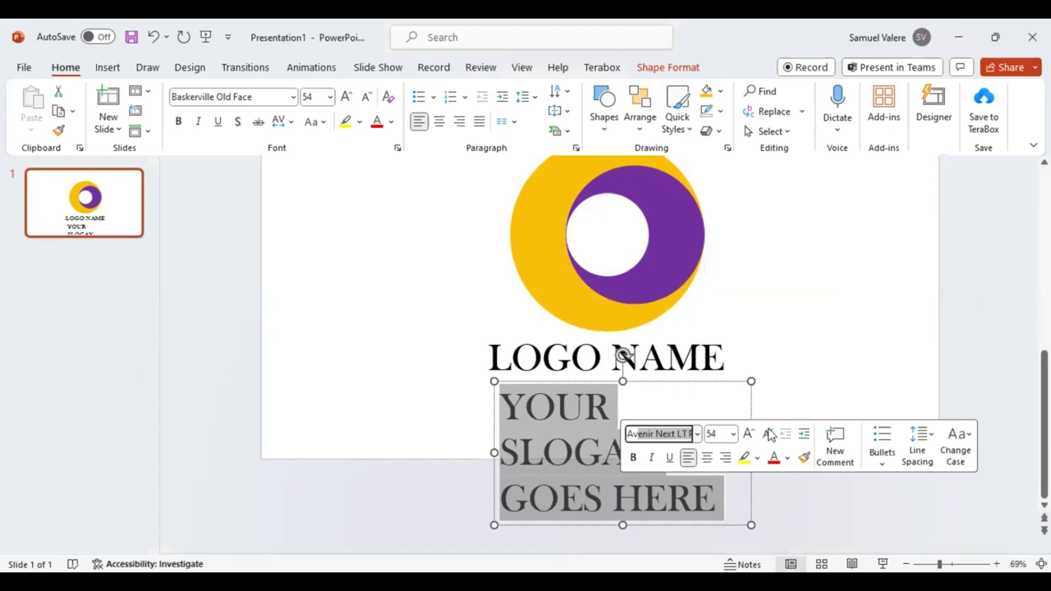
key(Return)
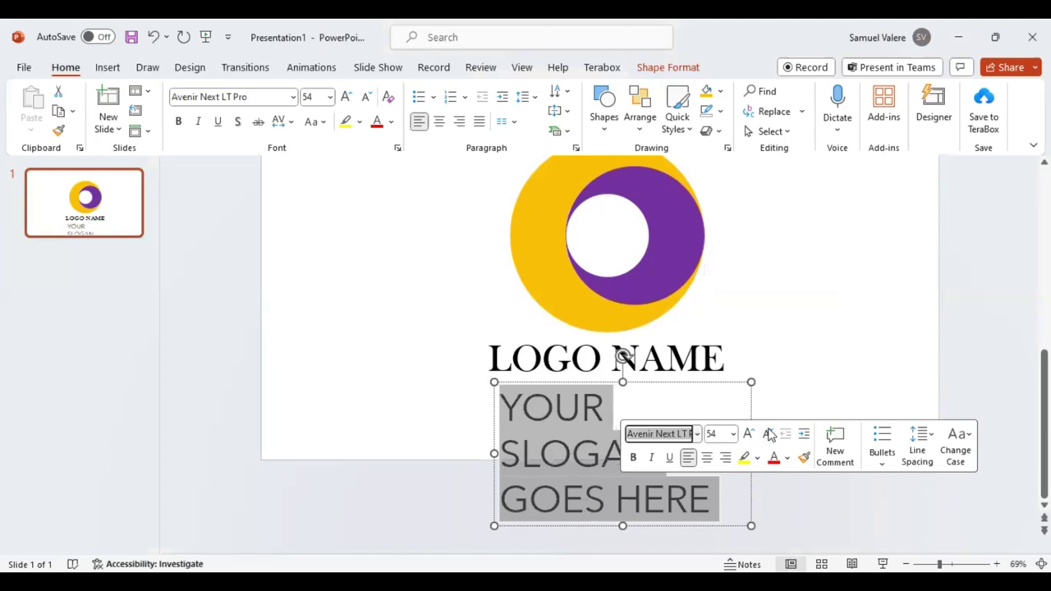
key(Tab)
text(10)
key(Return)
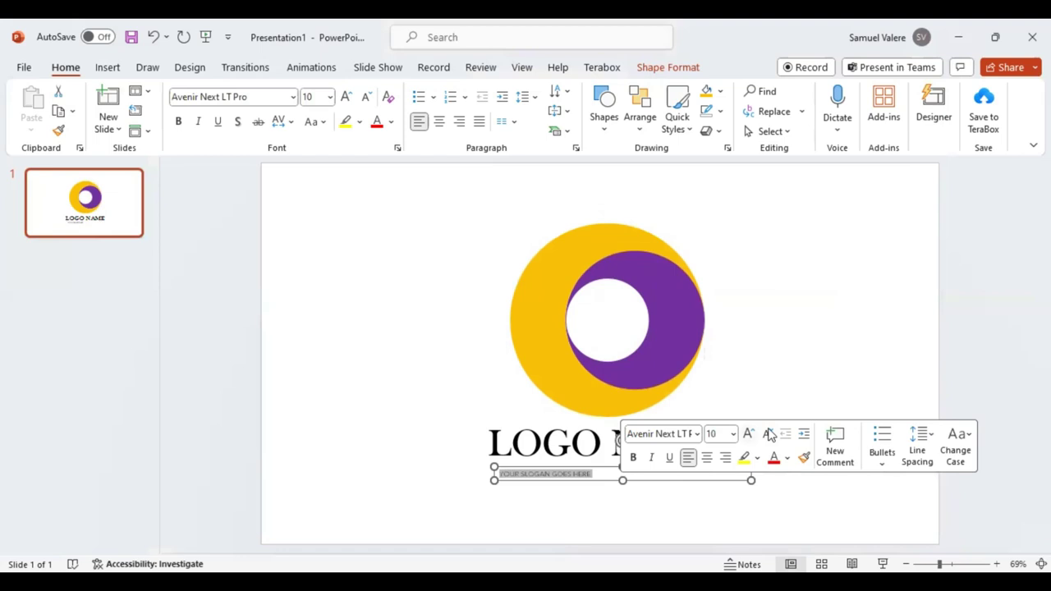
- Increase the slogan to 18 pt and narrow its text box to fit
click(769, 435)
key(Escape)
key(Escape)
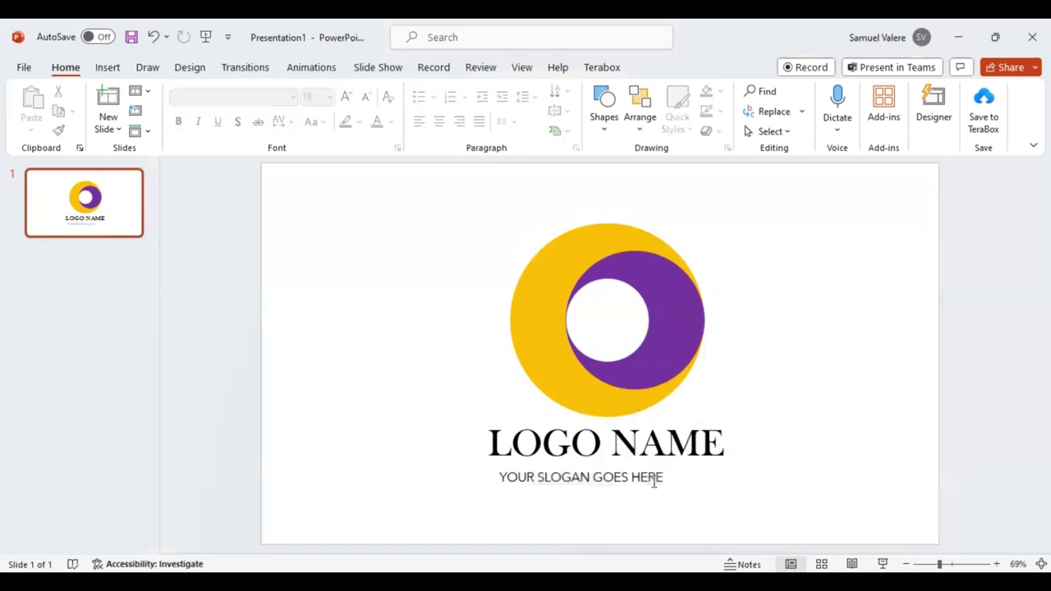
click(654, 482)
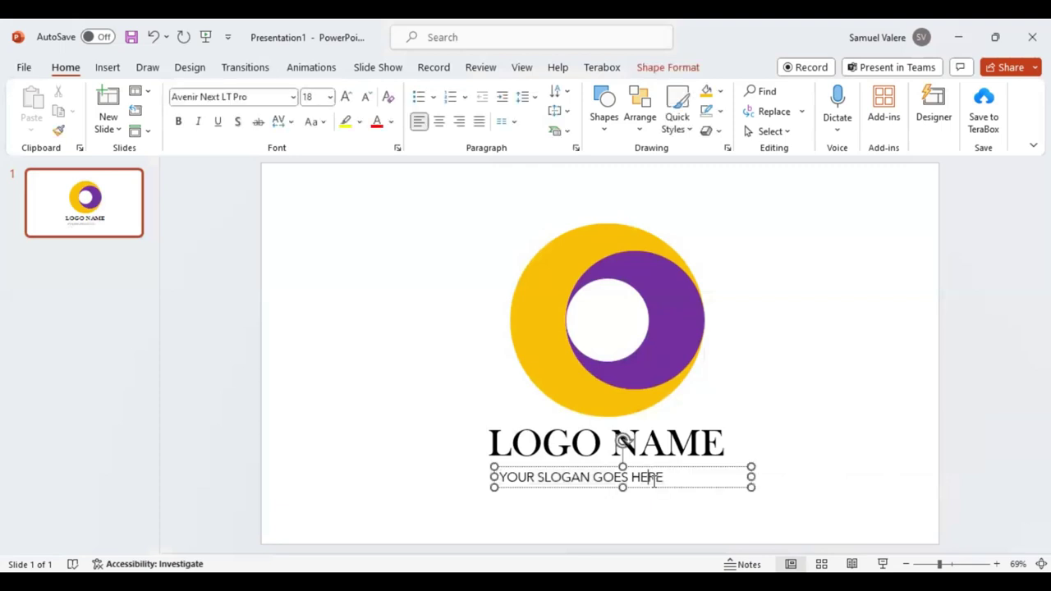
drag(751, 476, 674, 477)
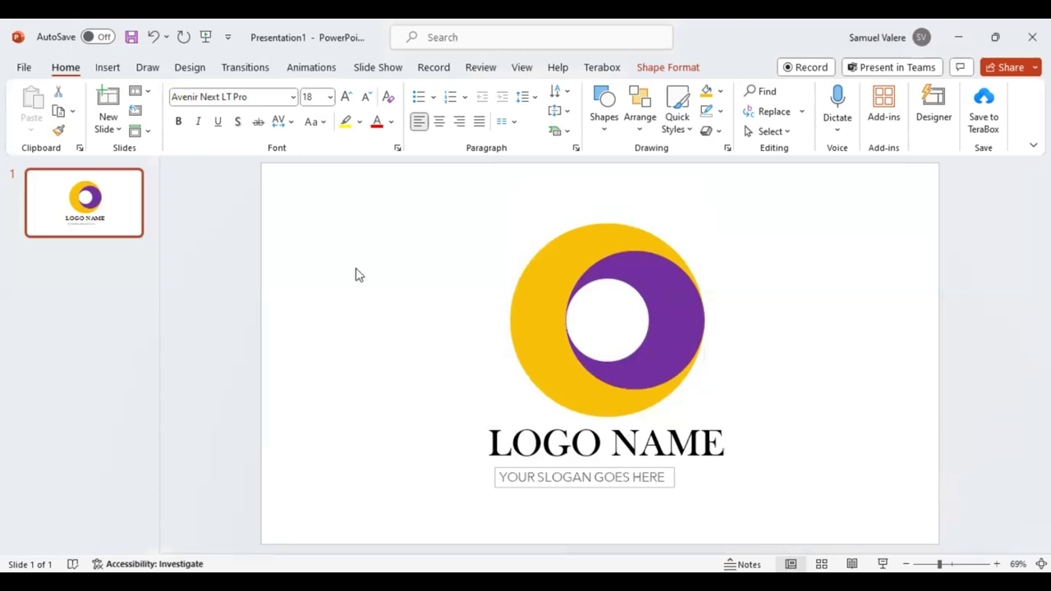
- Give the slogan Loose character spacing, widen its box, and centre it under LOGO NAME
click(293, 128)
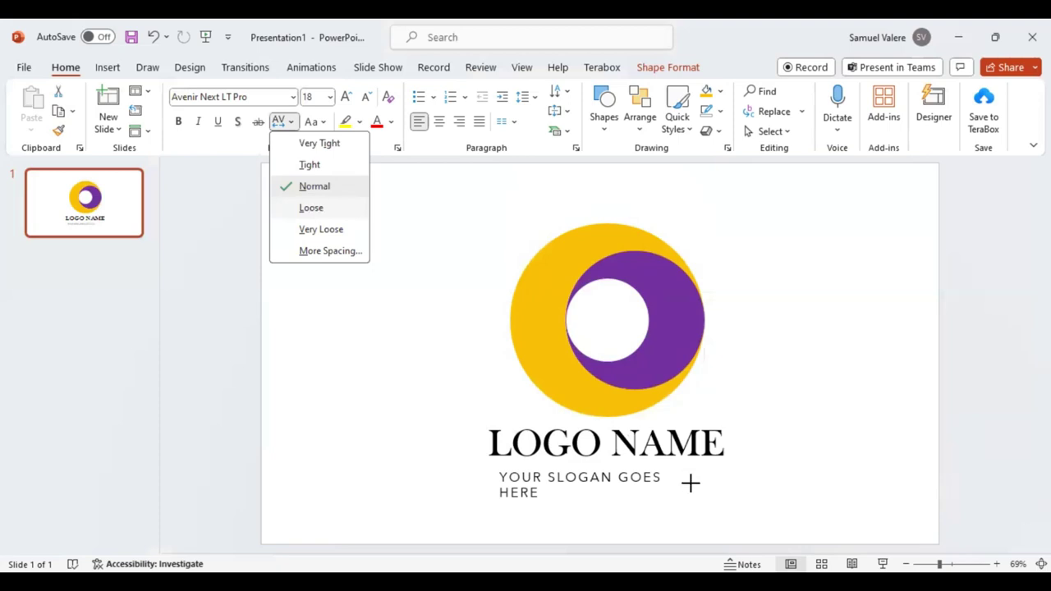
drag(688, 481, 695, 483)
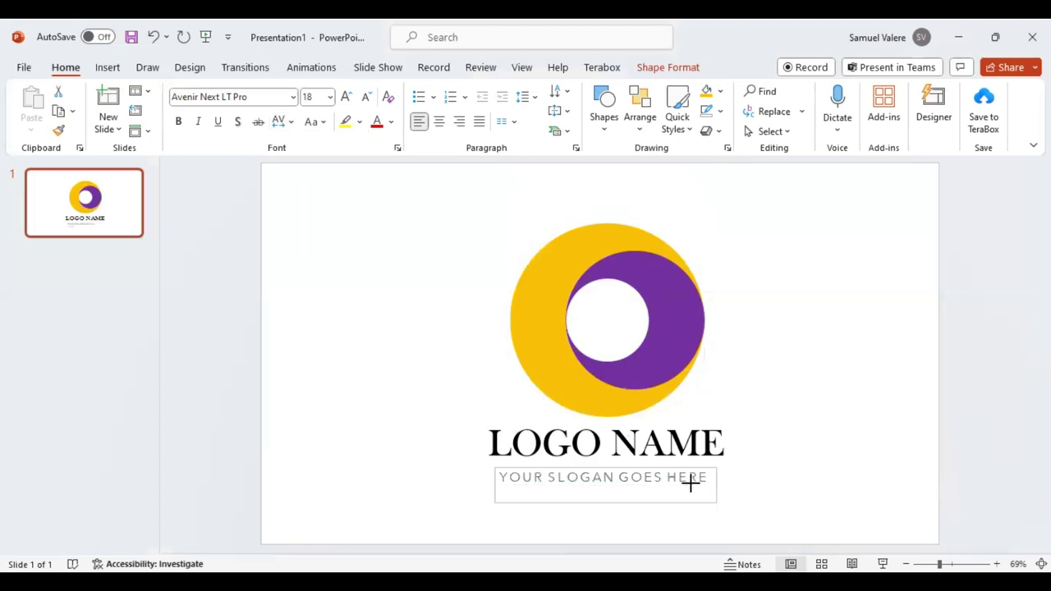
click(626, 490)
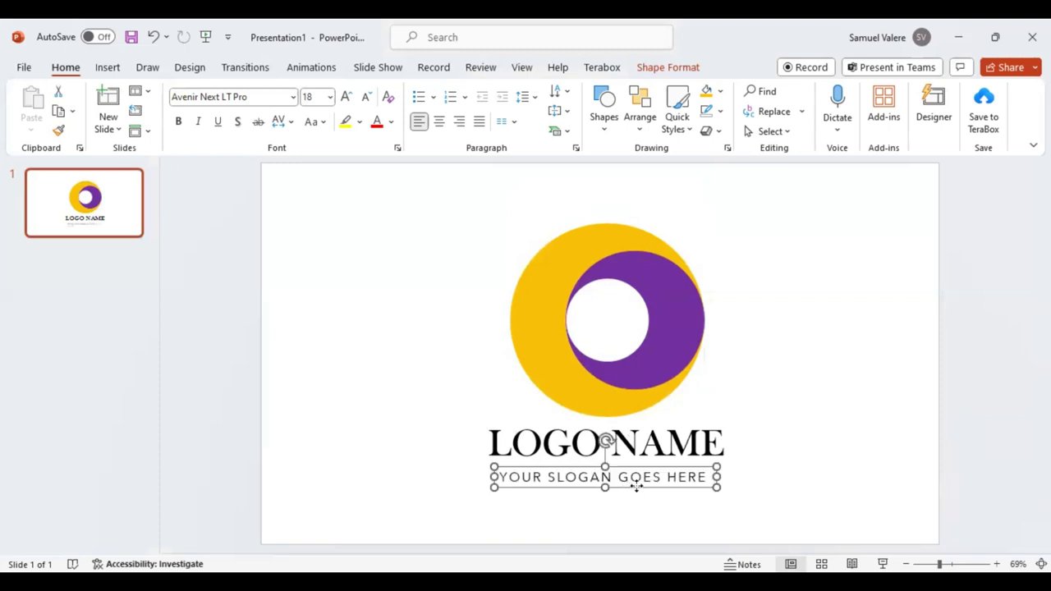
drag(636, 483, 639, 486)
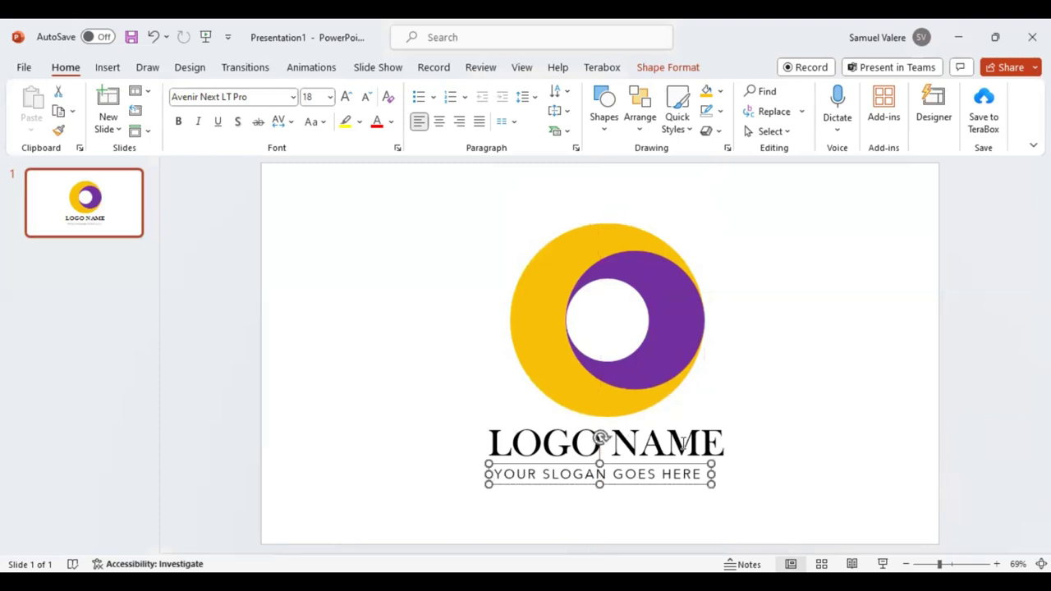
- Shift the LOGO NAME box left so it aligns centred with the slogan
click(683, 443)
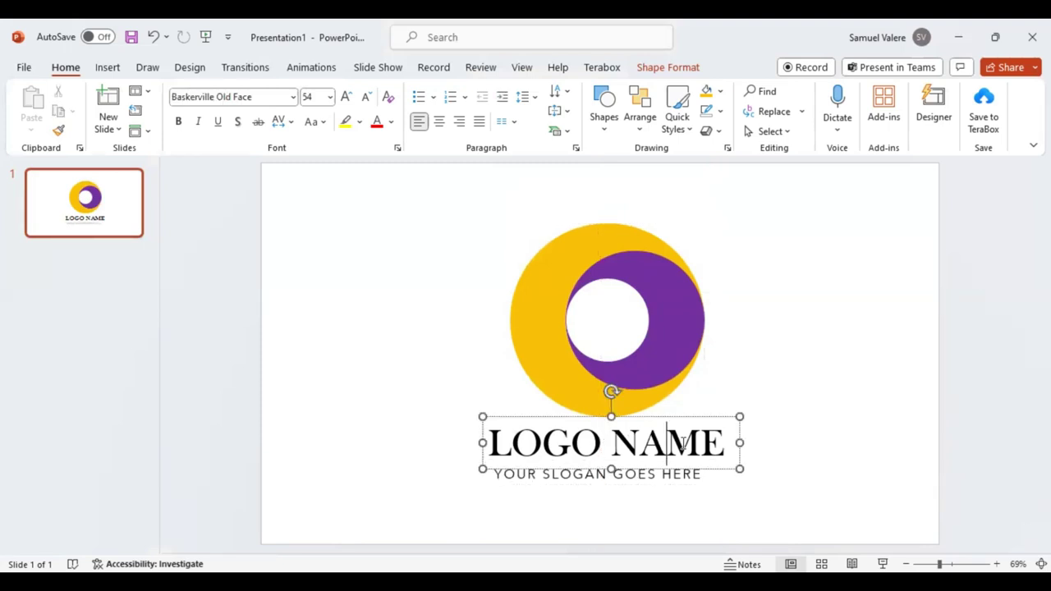
drag(719, 469, 666, 486)
click(666, 485)
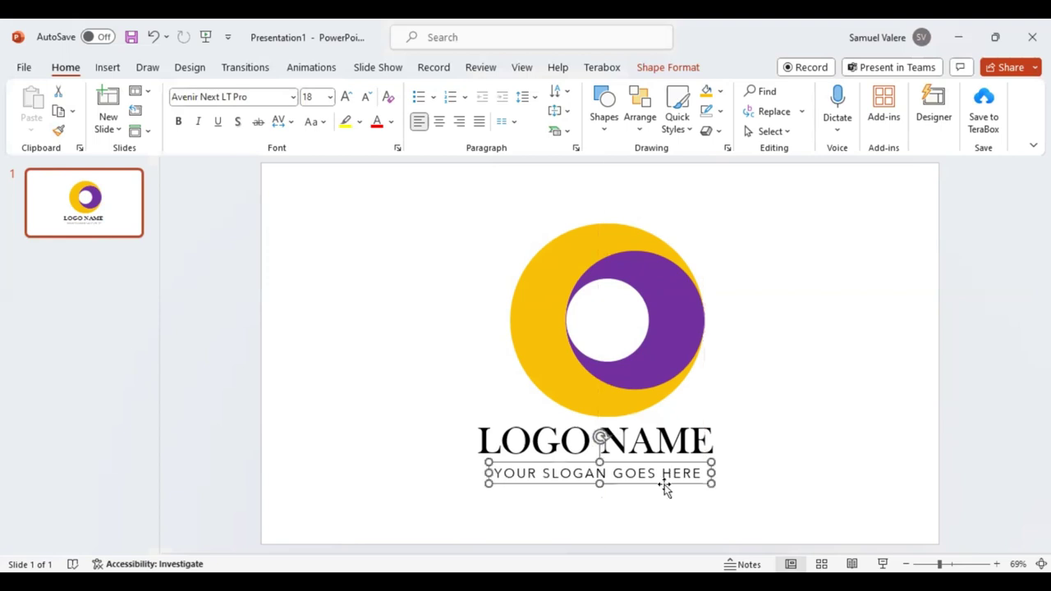
- Nudge the ring logo left into line and give it a Tight Reflection: Touching effect
click(661, 363)
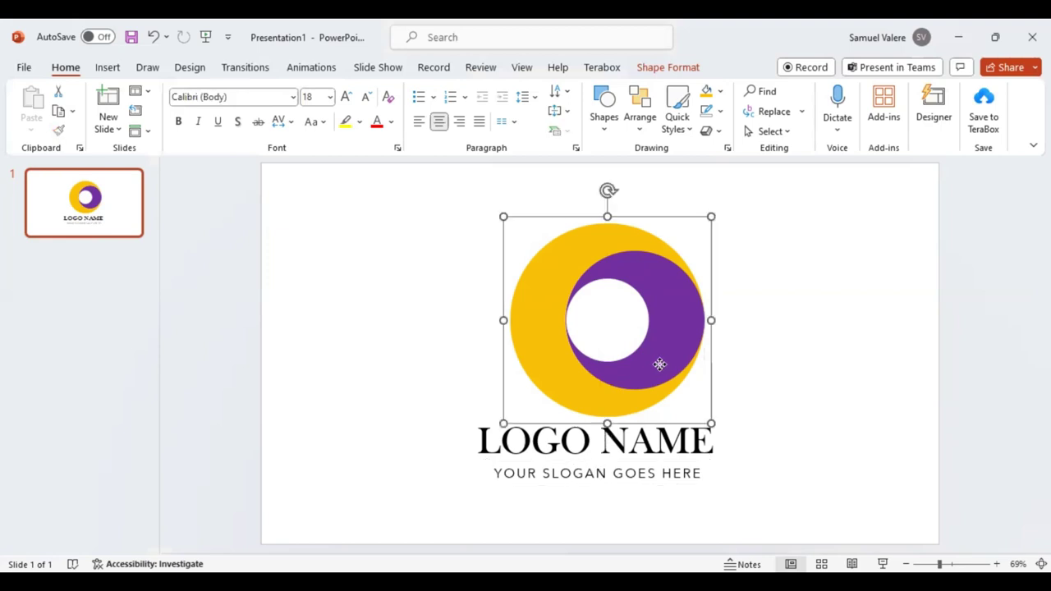
drag(659, 364, 658, 366)
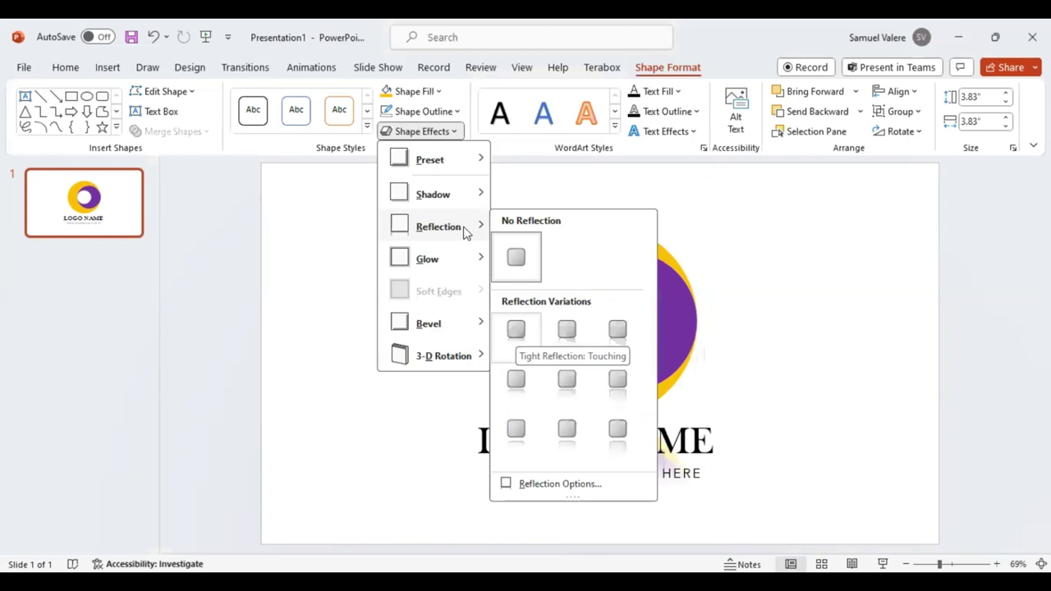
key(Escape)
key(Escape)
drag(427, 193, 787, 519)
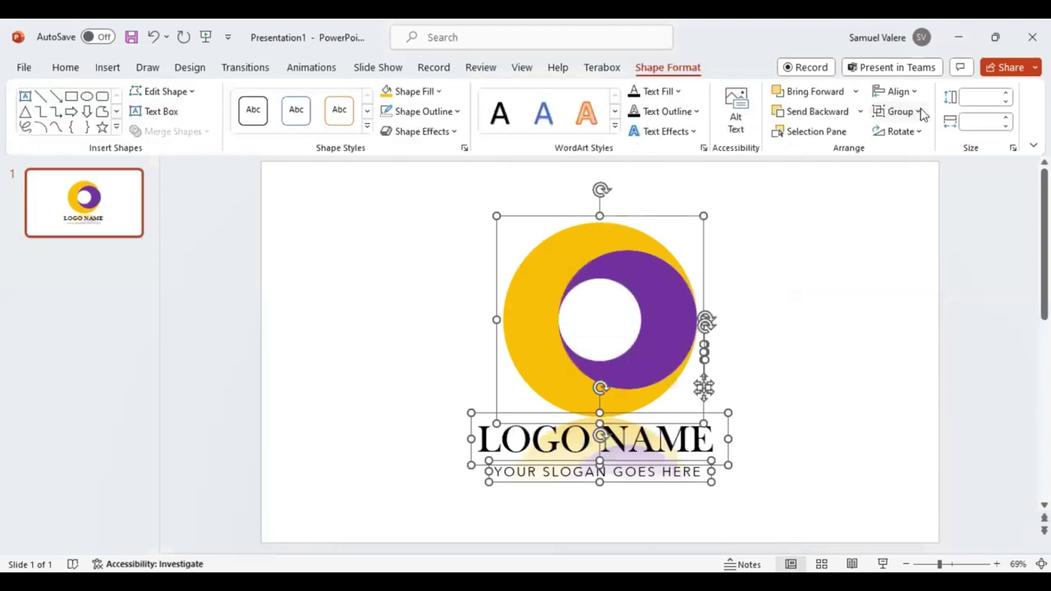
click(693, 343)
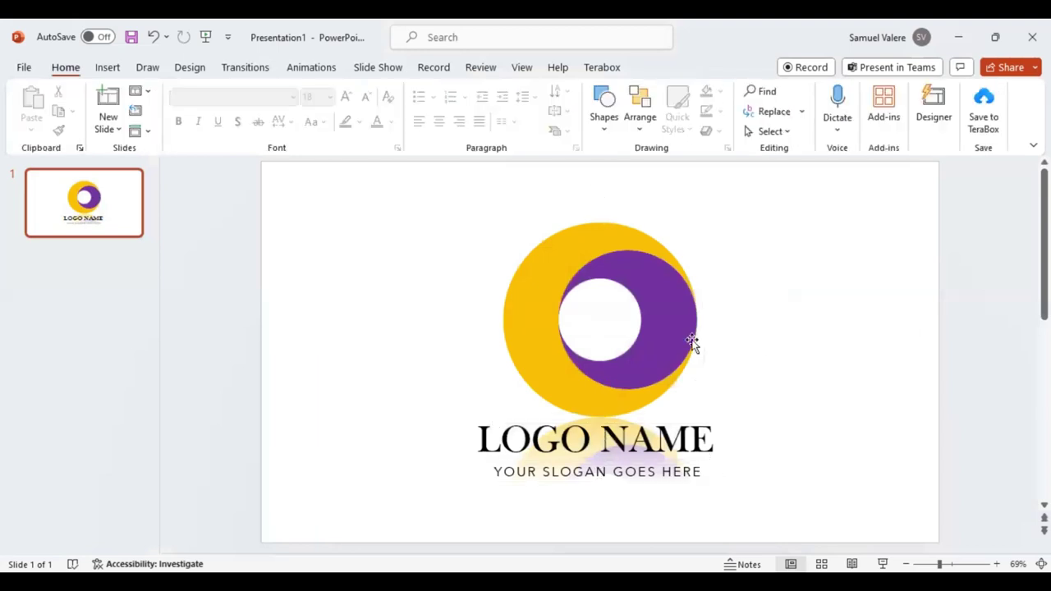